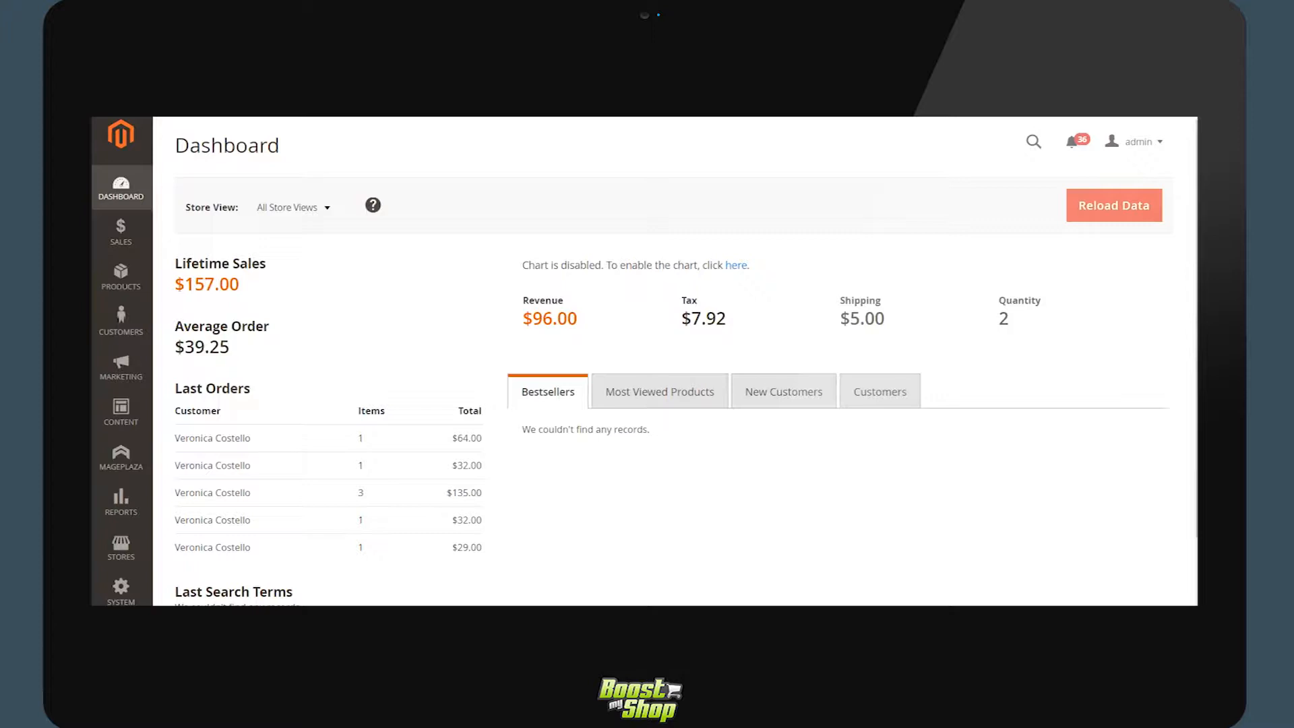
# - Open the Main warehouse's edit page from the inventory management warehouse list
pyautogui.click(121, 274)
pyautogui.click(115, 278)
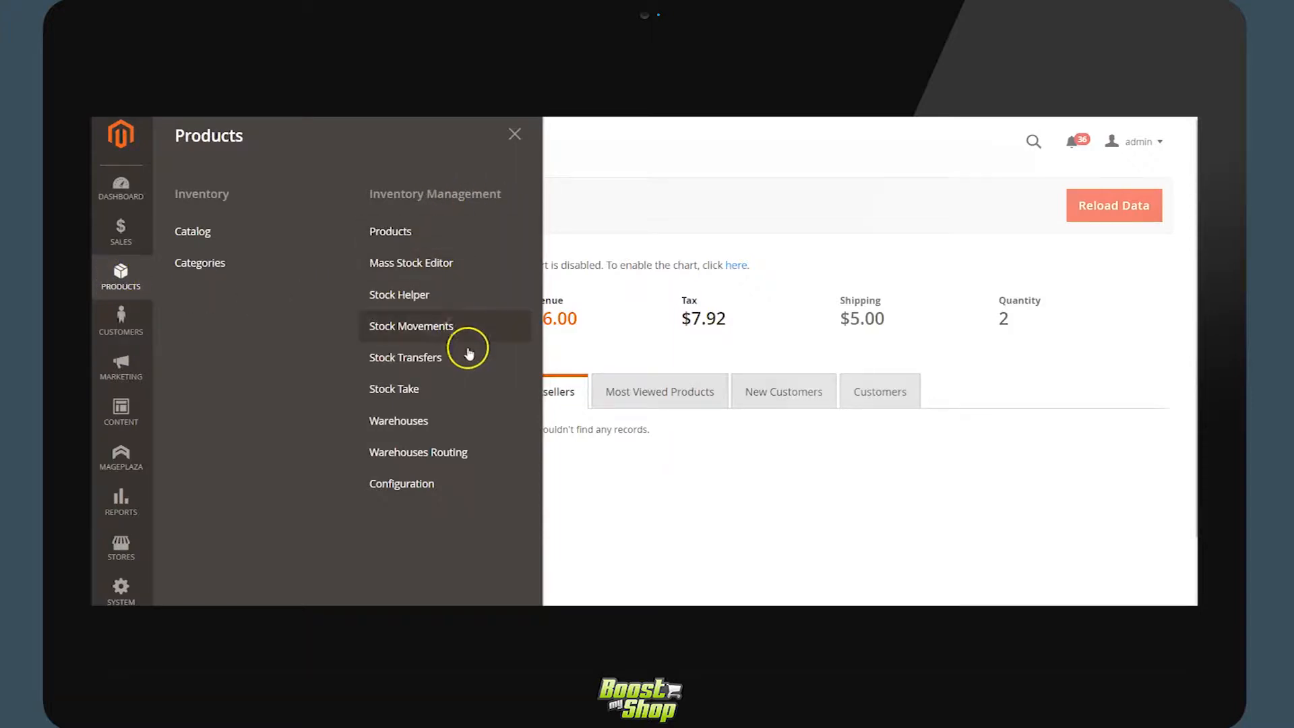
pyautogui.click(450, 423)
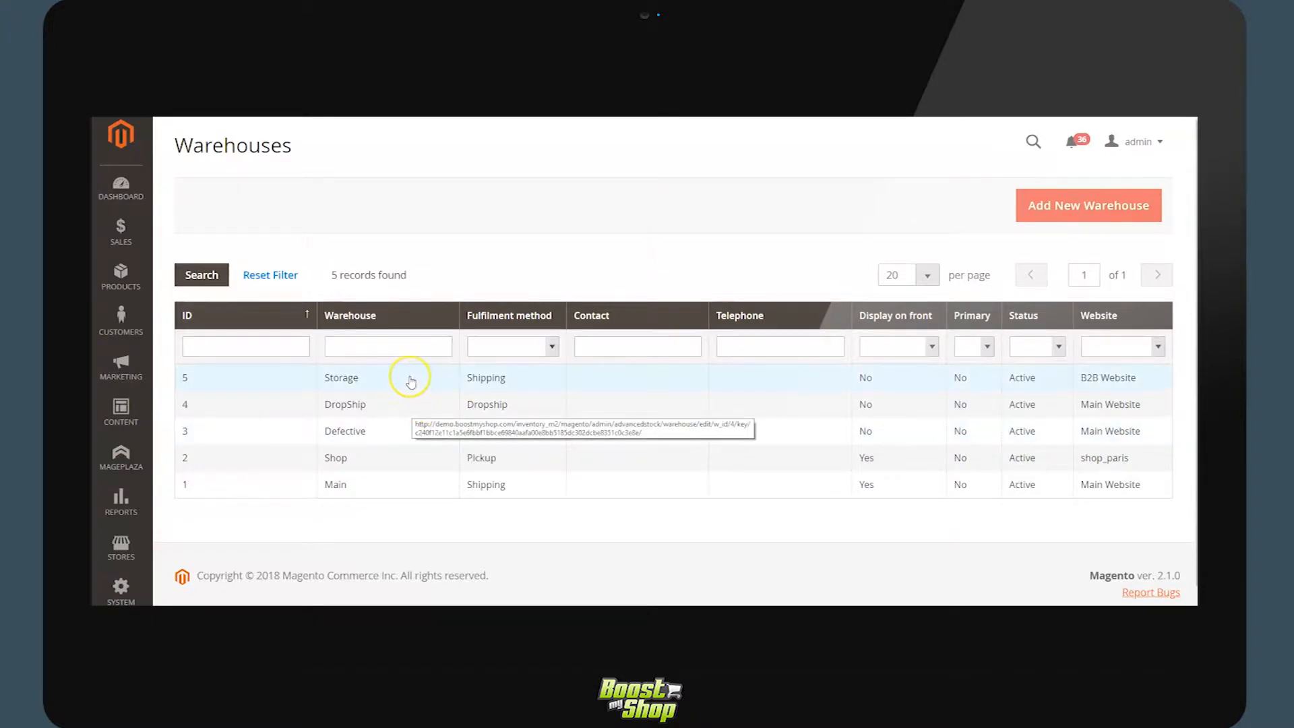
pyautogui.click(407, 485)
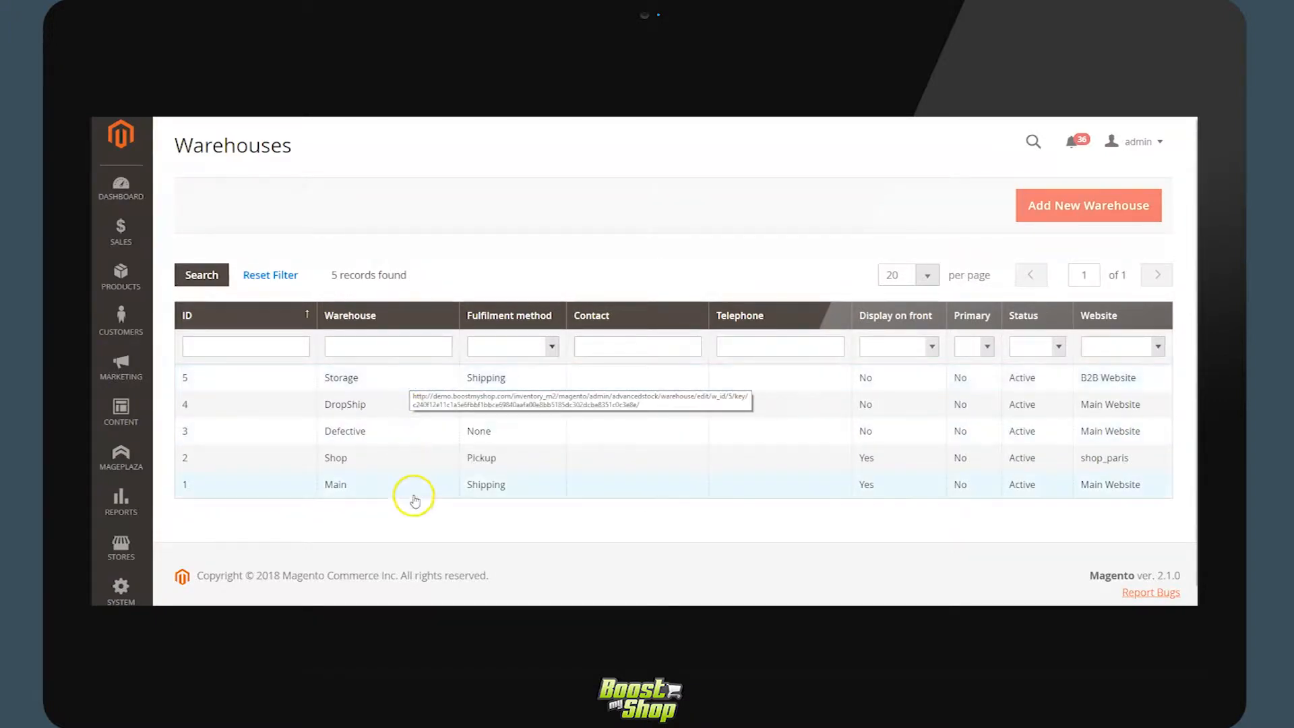
pyautogui.click(440, 500)
pyautogui.click(448, 501)
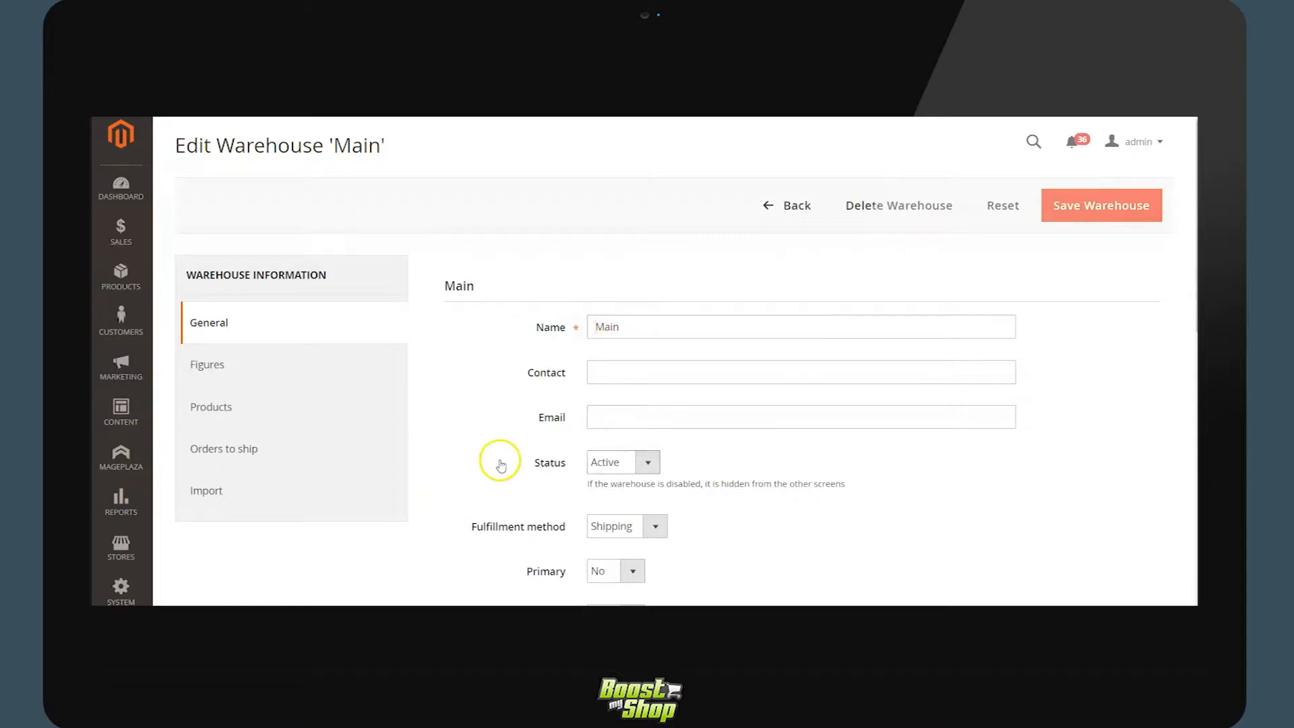
# - Examine the Main warehouse's general settings, including the available fulfillment methods Shipping, Pickup, Dropship and None
pyautogui.scroll(-1, 499, 457)
pyautogui.click(655, 467)
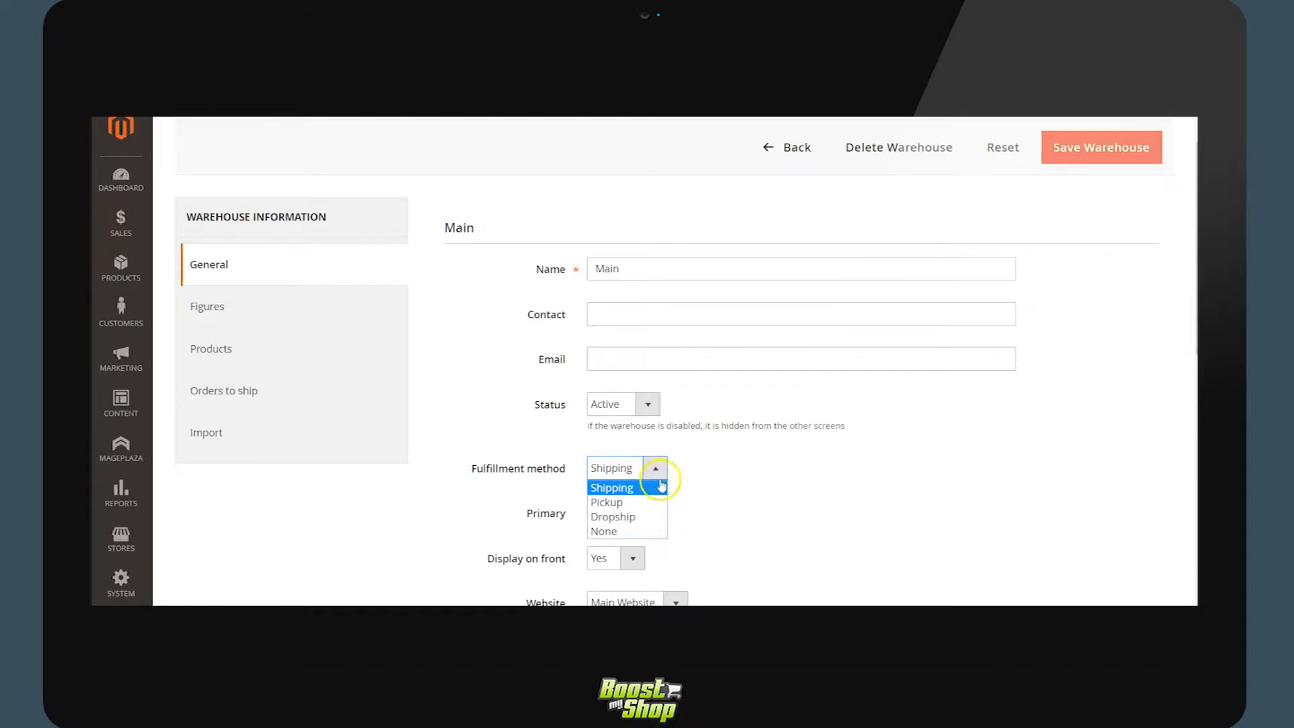
pyautogui.click(628, 492)
pyautogui.click(652, 492)
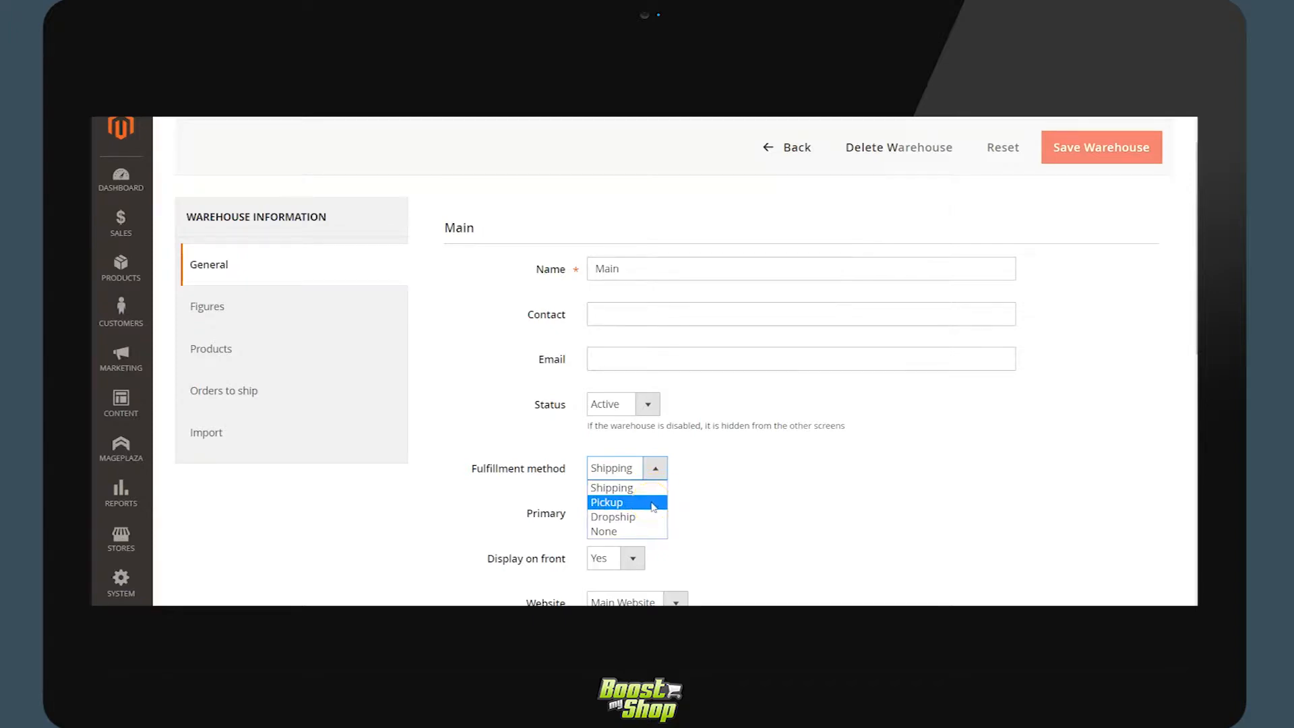
pyautogui.click(647, 519)
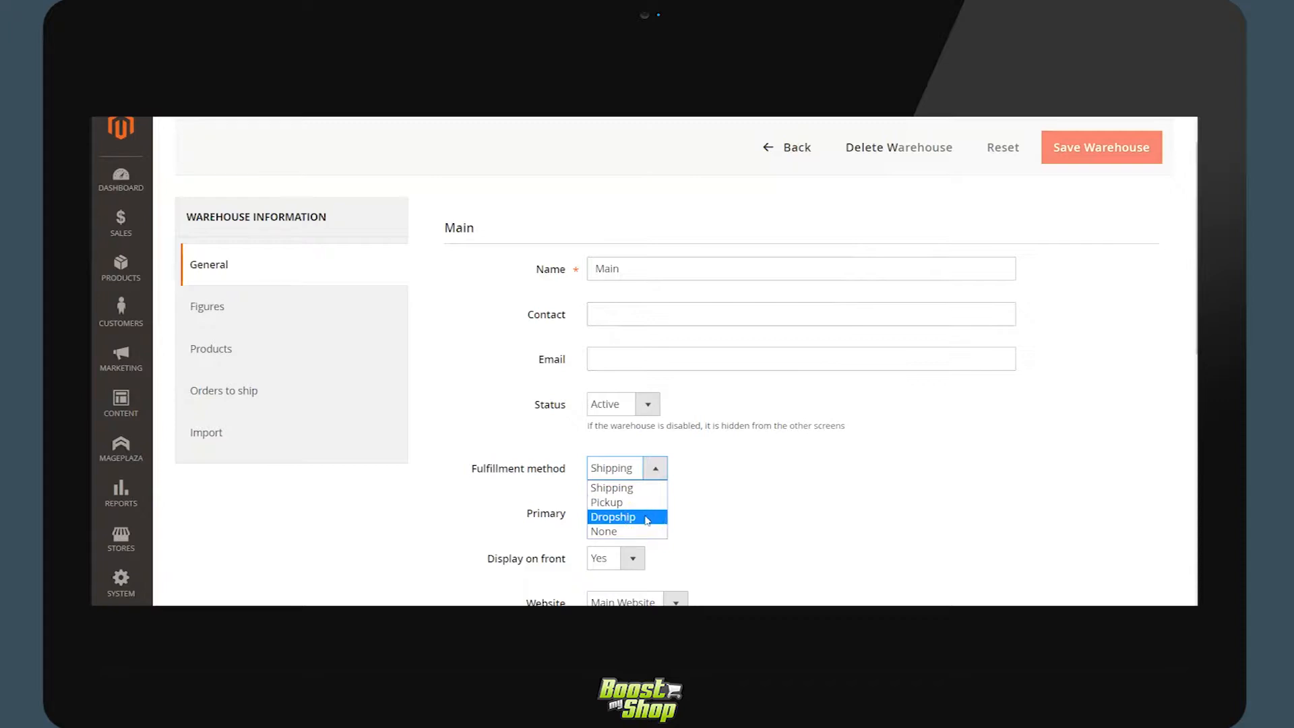
pyautogui.click(643, 535)
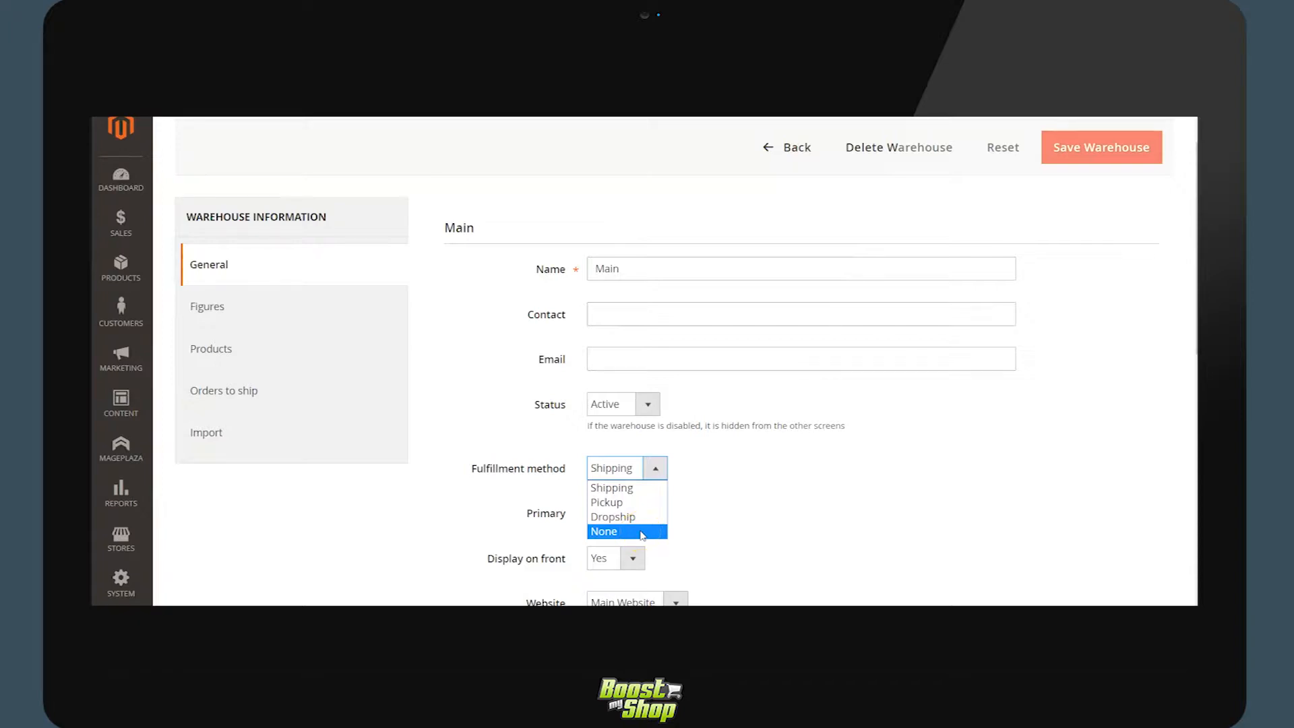
pyautogui.click(815, 526)
pyautogui.scroll(-1, 812, 525)
pyautogui.click(793, 515)
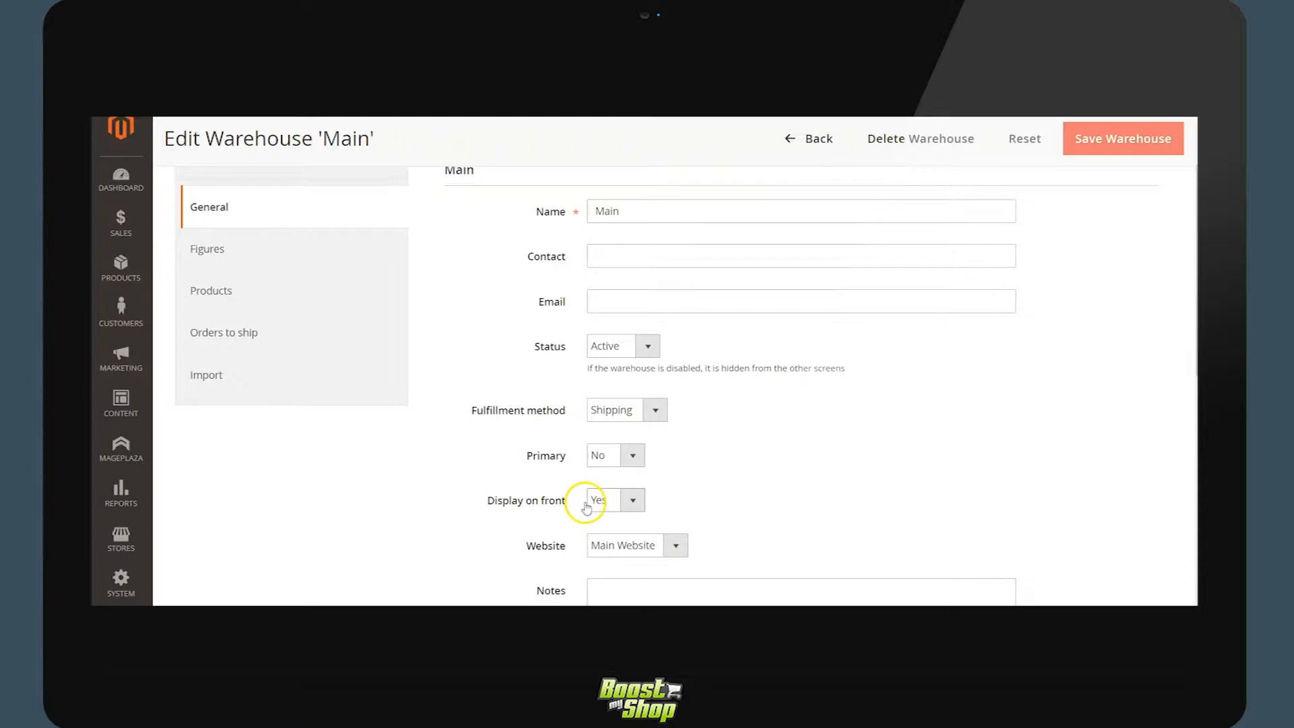
# - Review the Main warehouse's figures, products, orders to ship and import sections
pyautogui.click(279, 260)
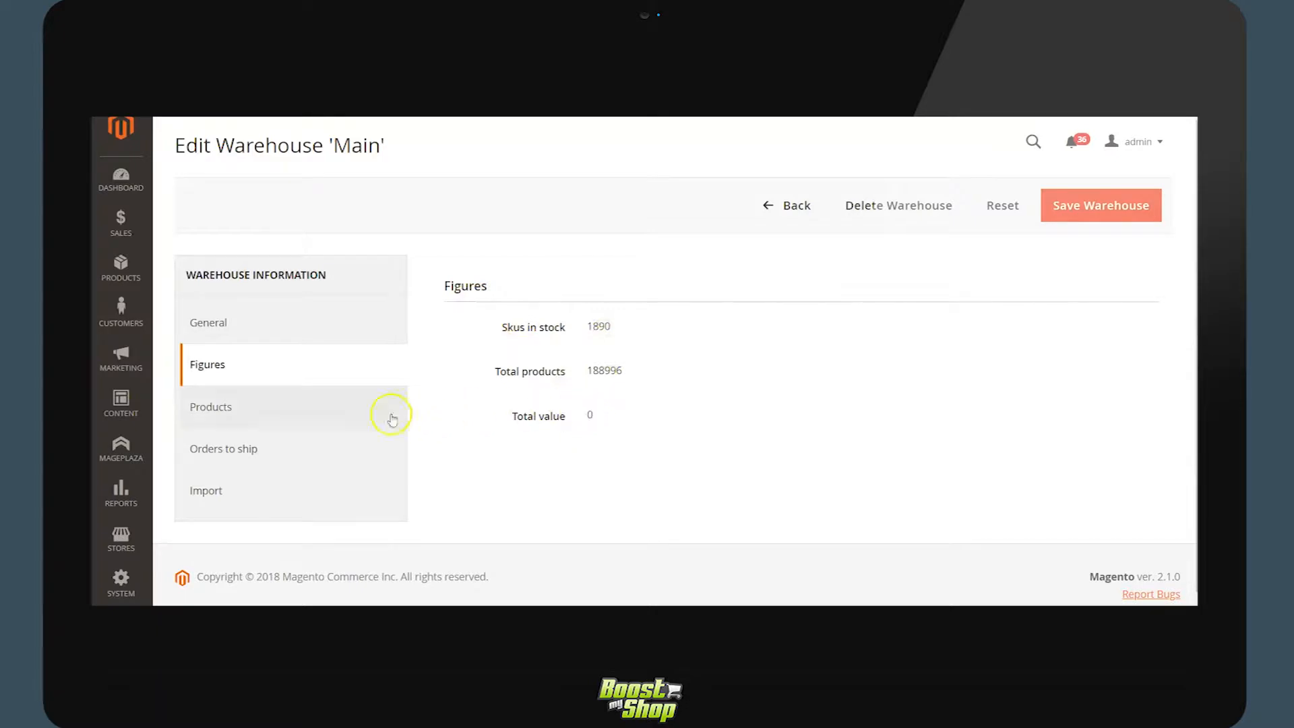
pyautogui.click(297, 413)
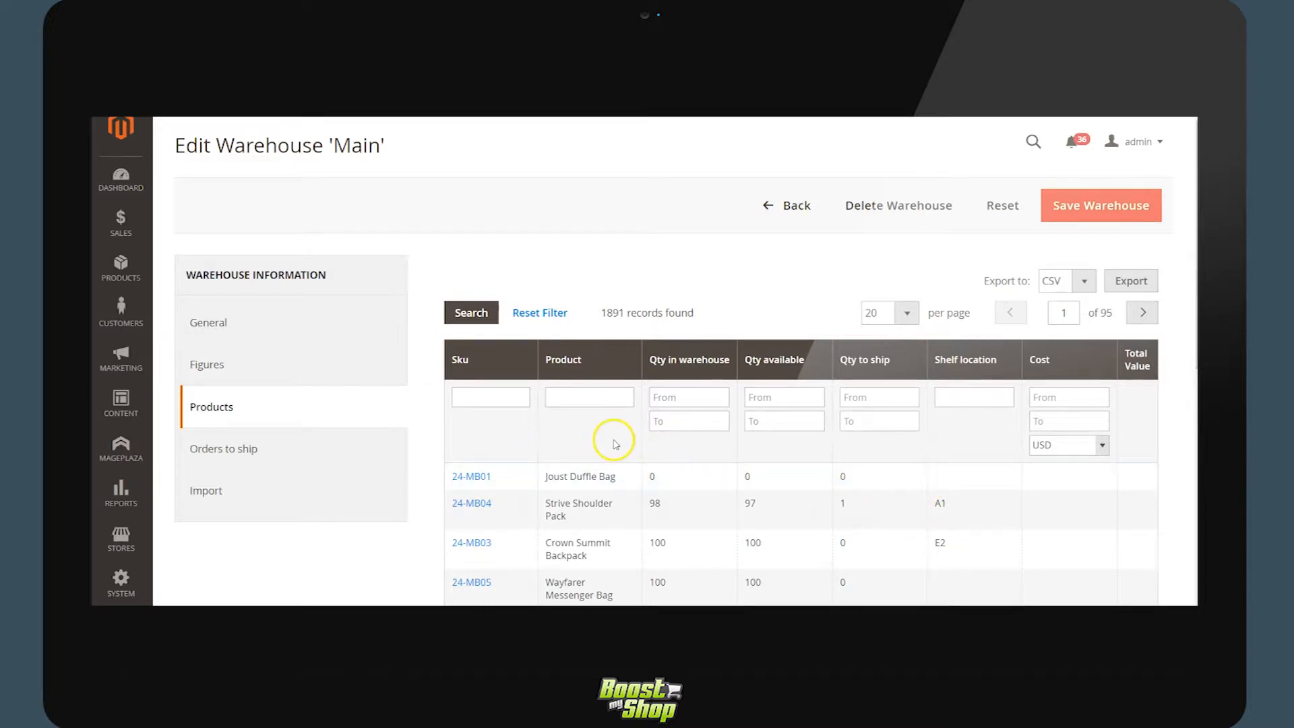
pyautogui.click(313, 460)
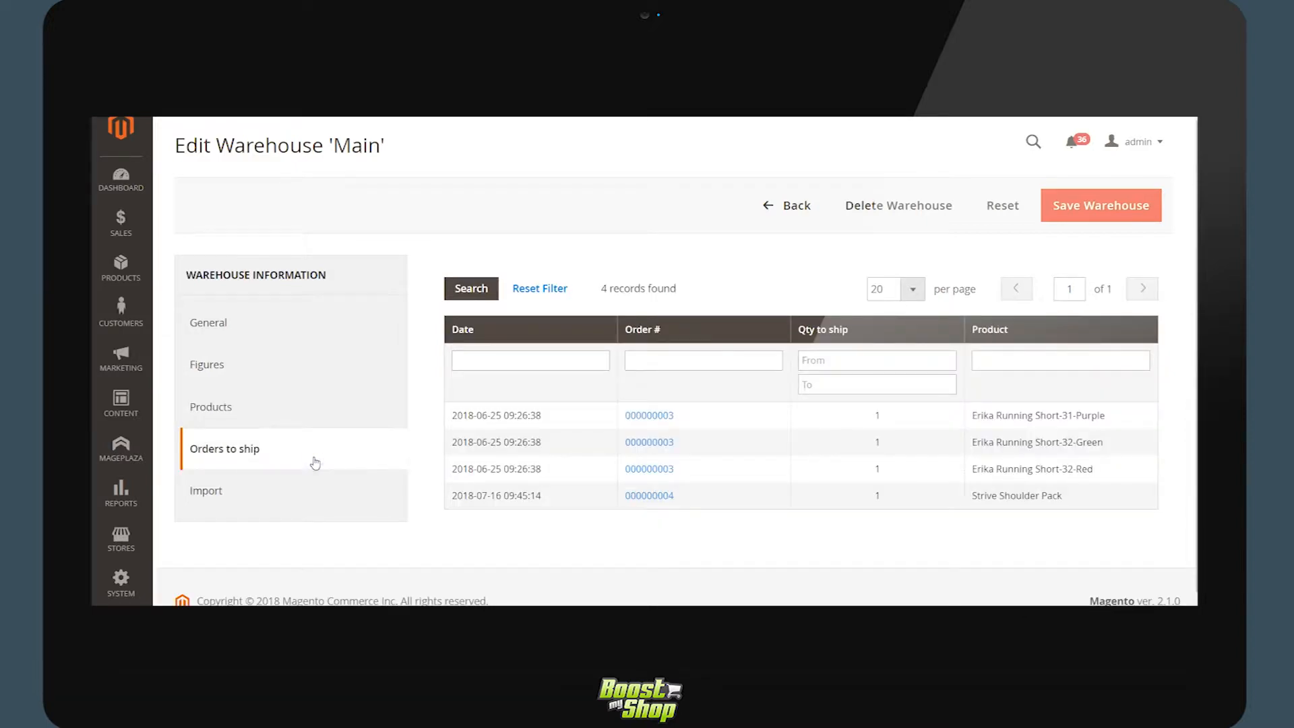
pyautogui.click(303, 487)
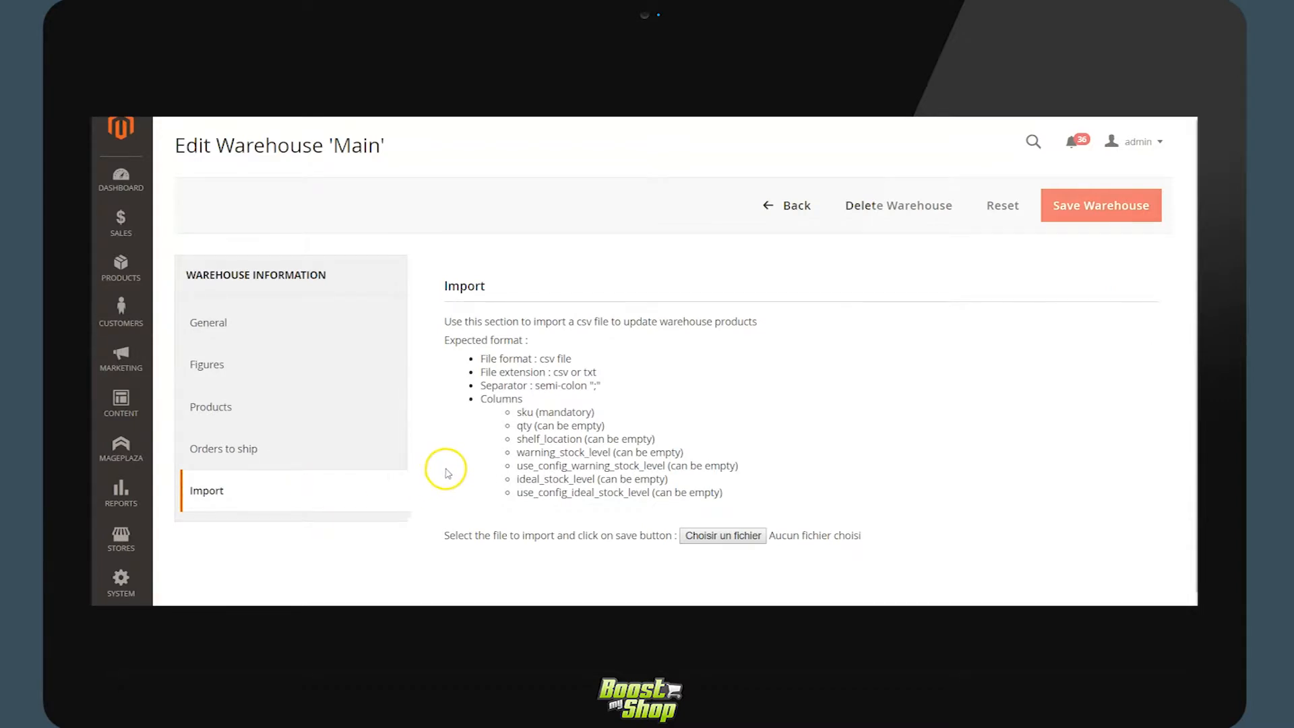
# - Open Warehouses Routing and review the sales, shipment and priority settings for each website
pyautogui.click(122, 265)
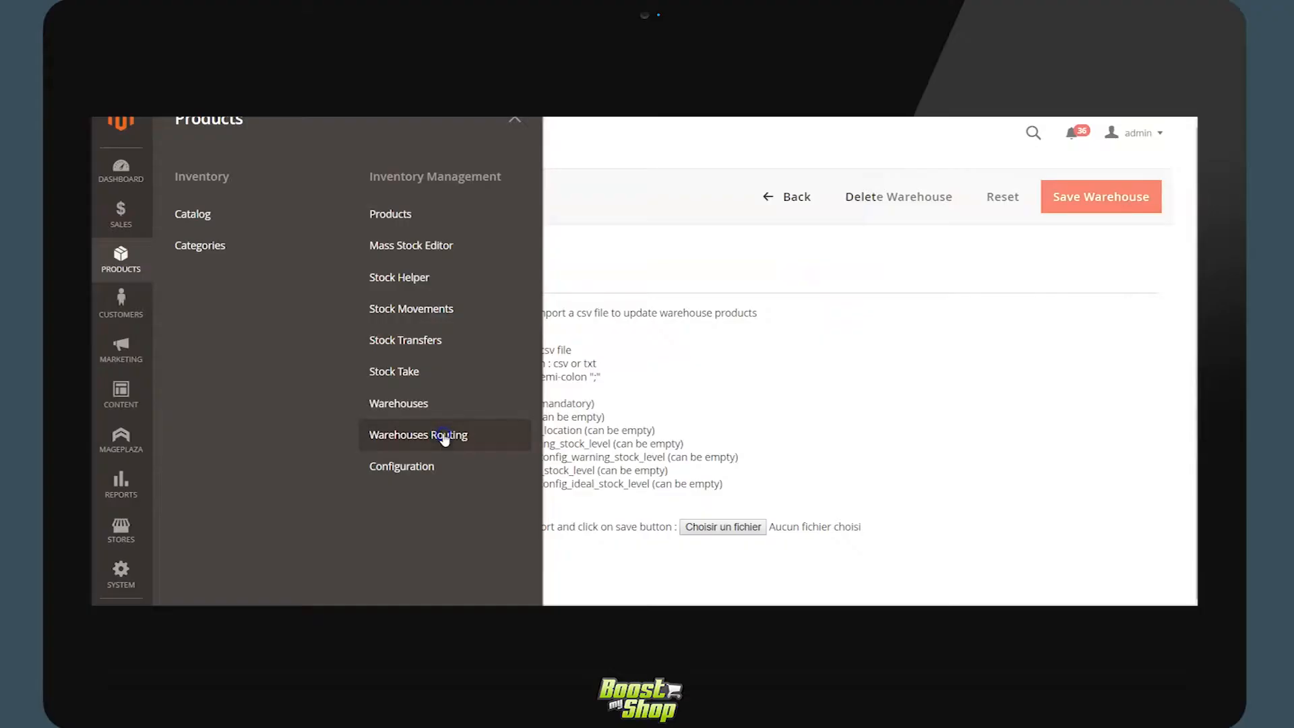
pyautogui.click(448, 434)
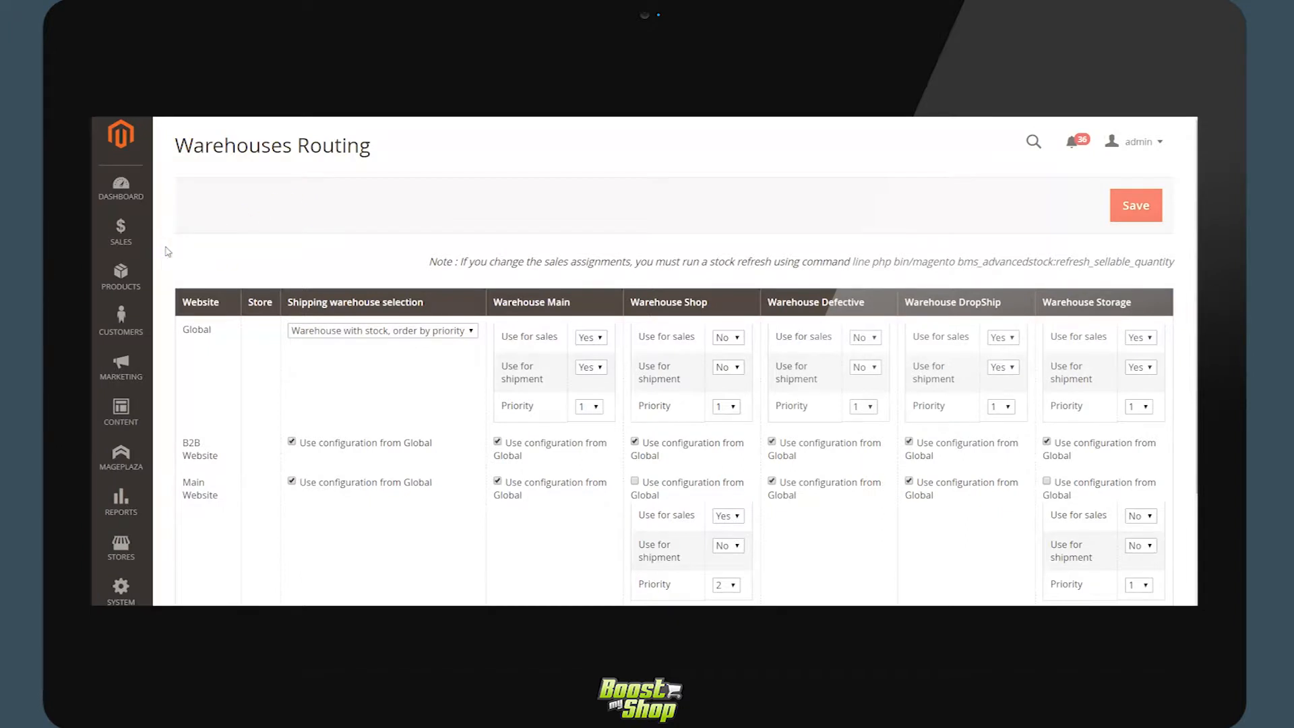
pyautogui.scroll(-1, 168, 251)
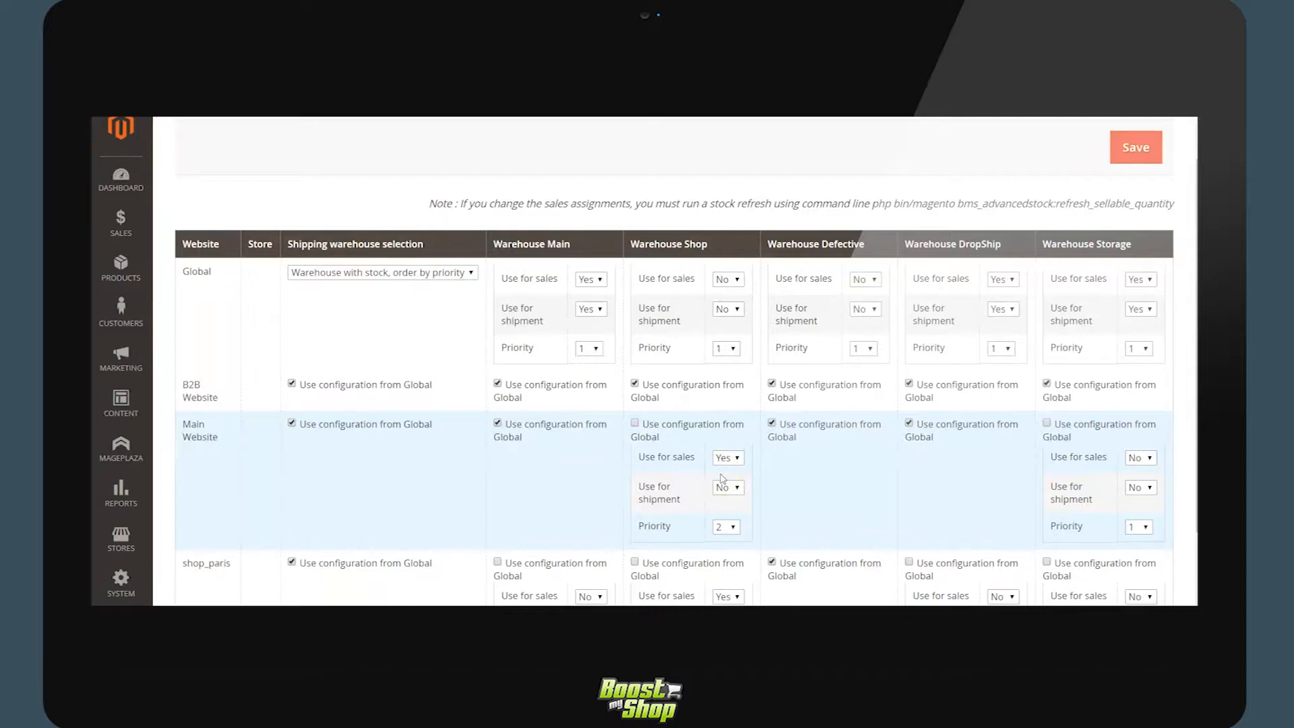
pyautogui.scroll(-1, 721, 479)
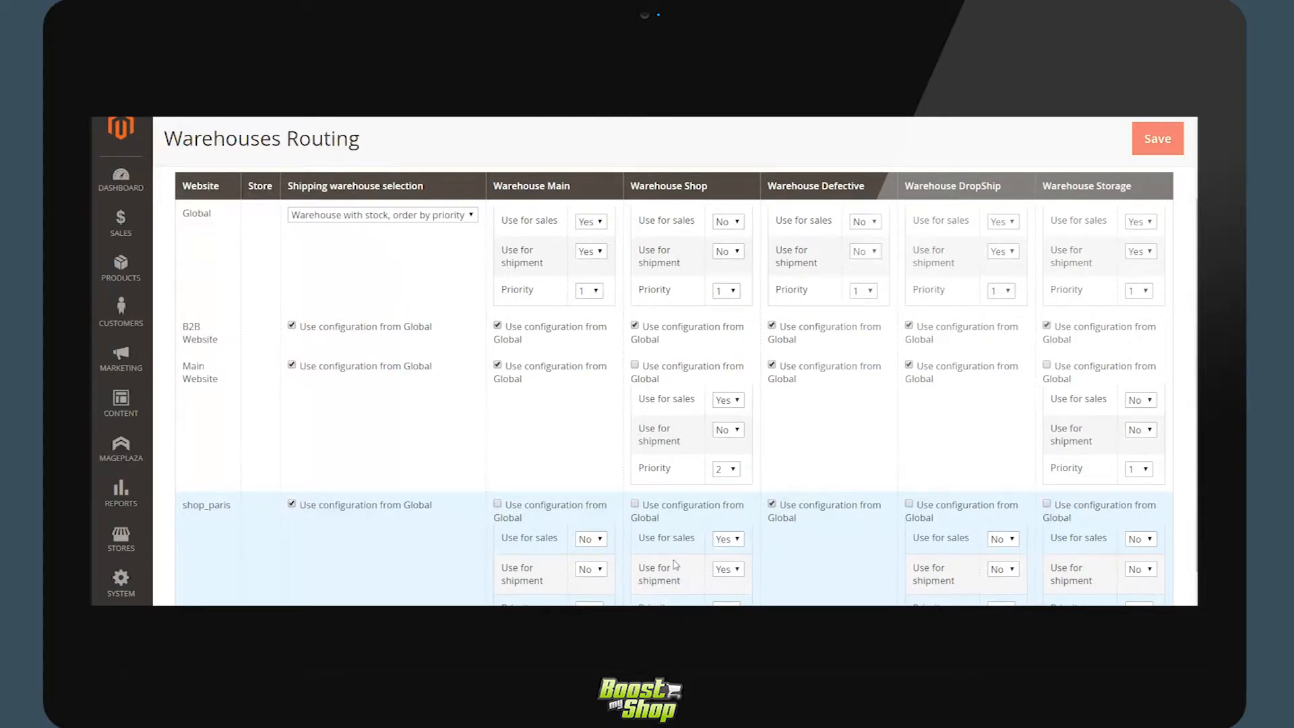
# - Open the Strive Shoulder Pack (24-MB04) from the inventory management product list
pyautogui.click(128, 269)
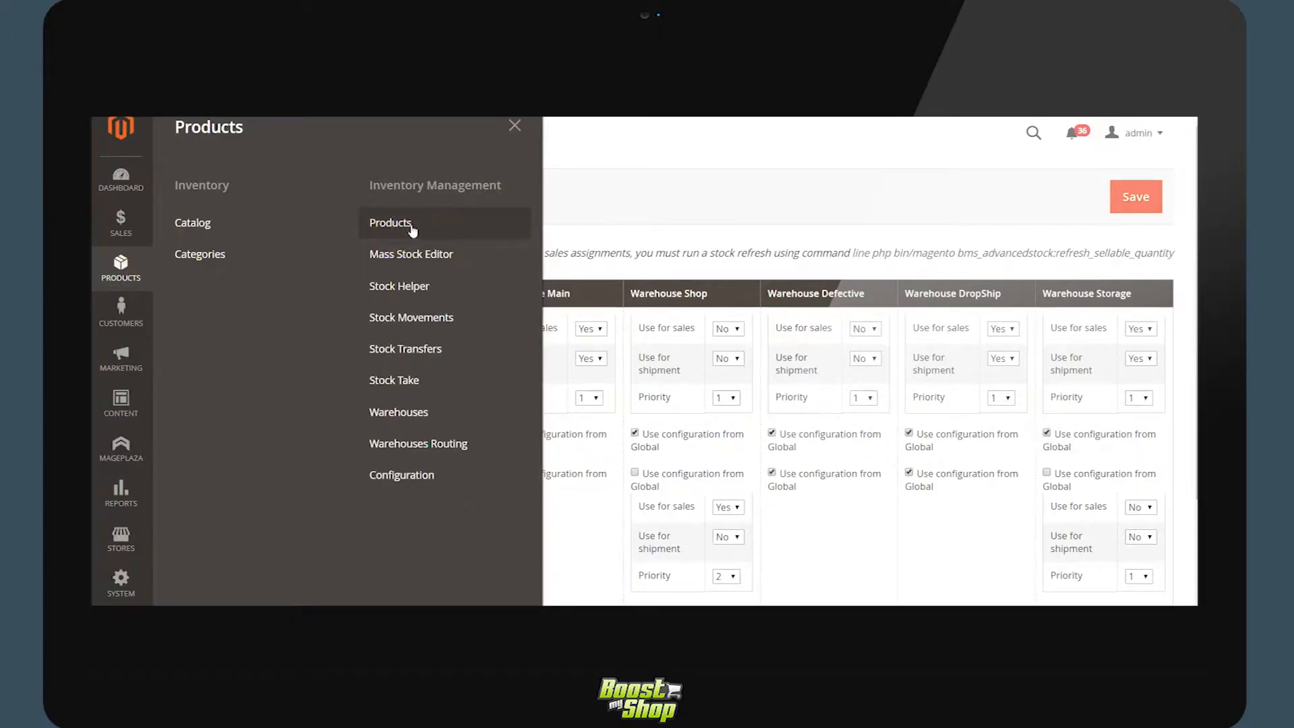
pyautogui.click(391, 224)
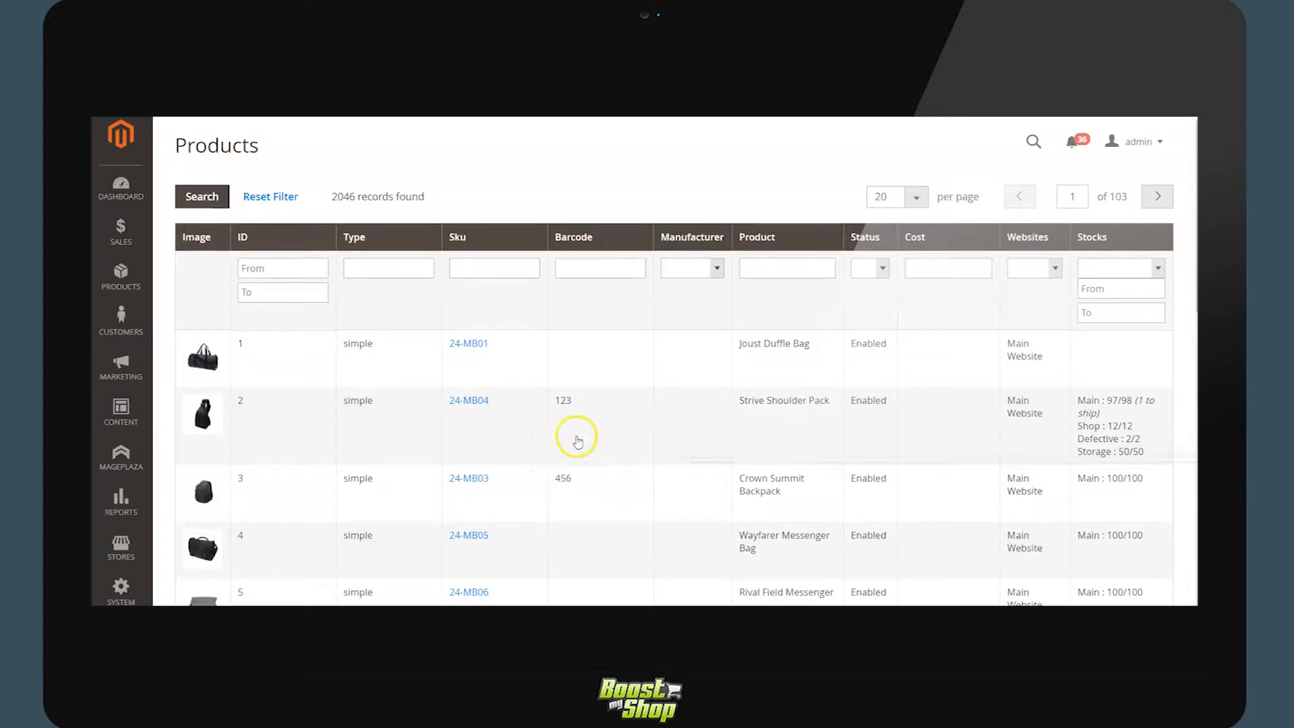
pyautogui.click(564, 439)
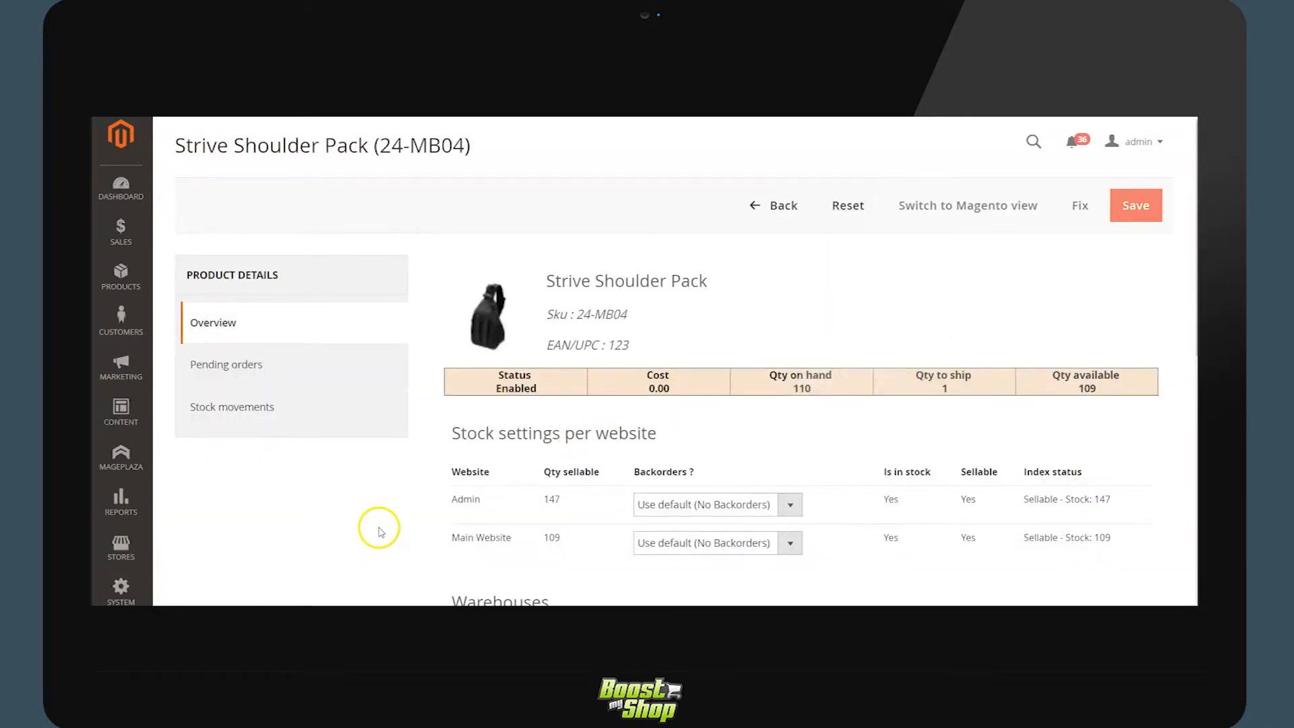
# - Examine the Strive Shoulder Pack's stock settings per website, its quantities per warehouse and its stock movement history
pyautogui.scroll(-2, 380, 528)
pyautogui.scroll(-3, 379, 528)
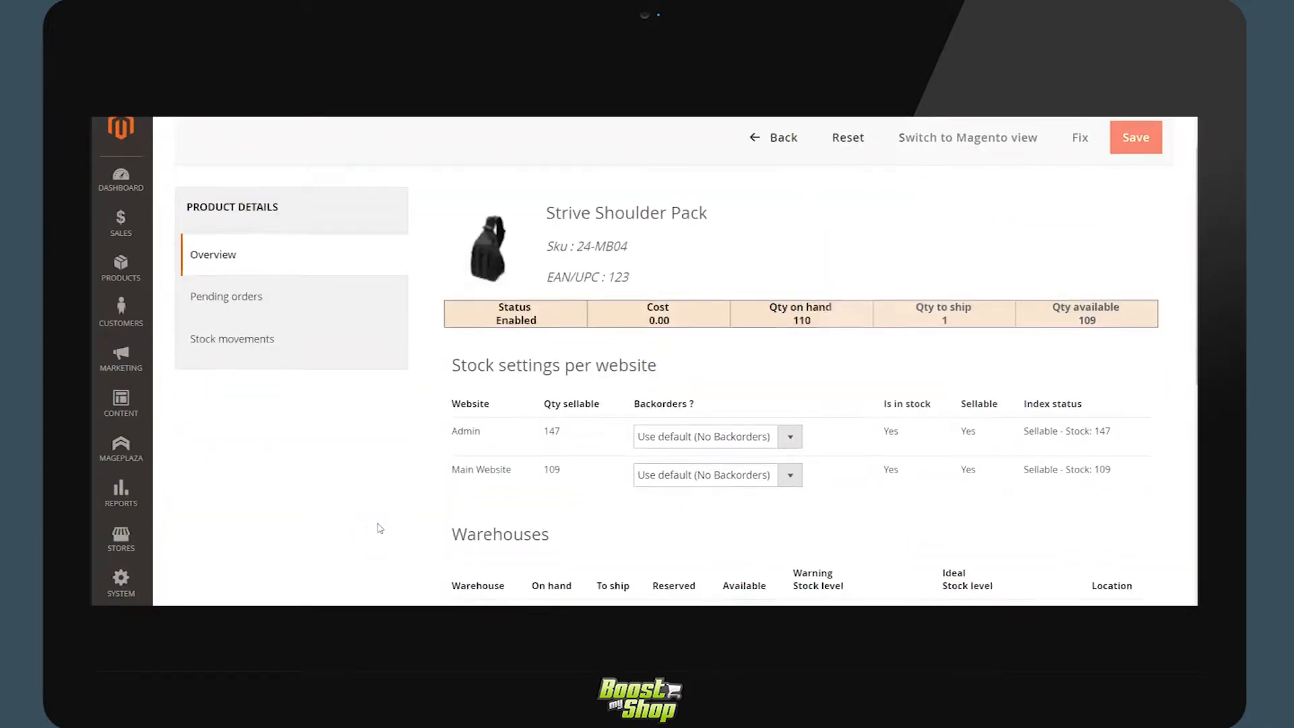
pyautogui.scroll(-1, 380, 528)
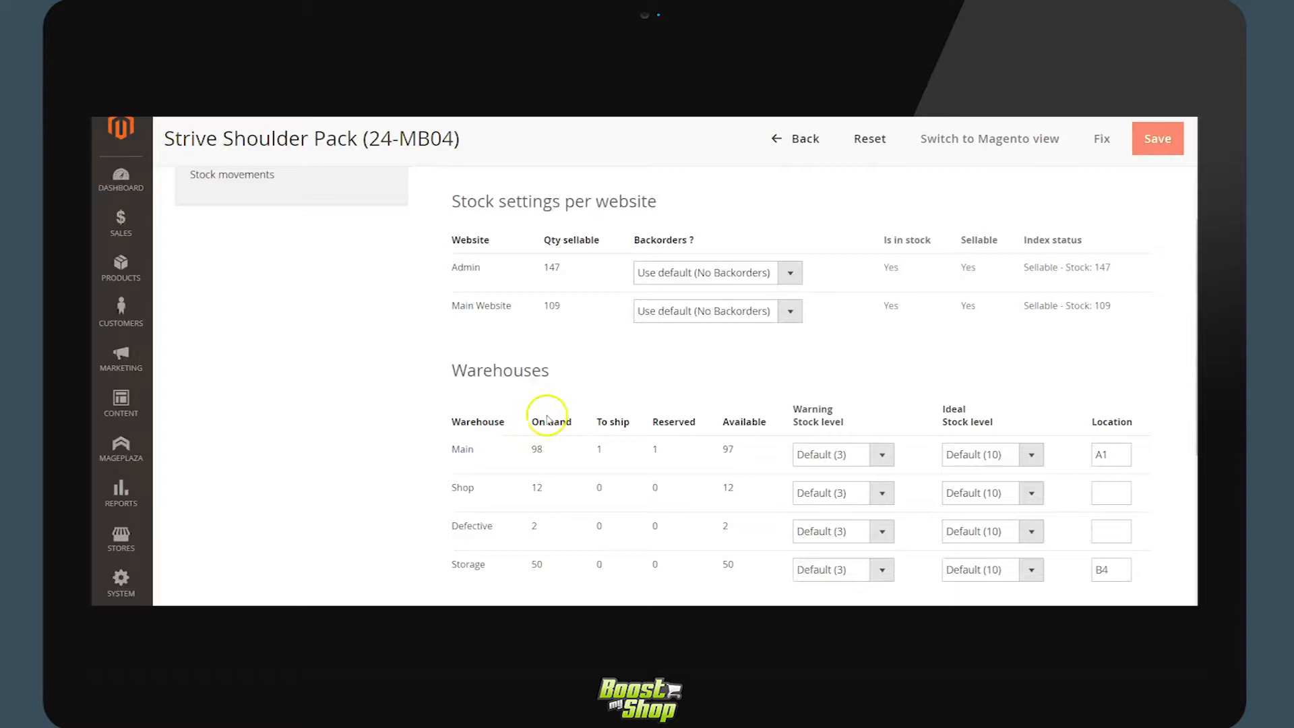
pyautogui.doubleClick(536, 448)
pyautogui.doubleClick(463, 449)
pyautogui.click(486, 453)
pyautogui.scroll(5, 551, 459)
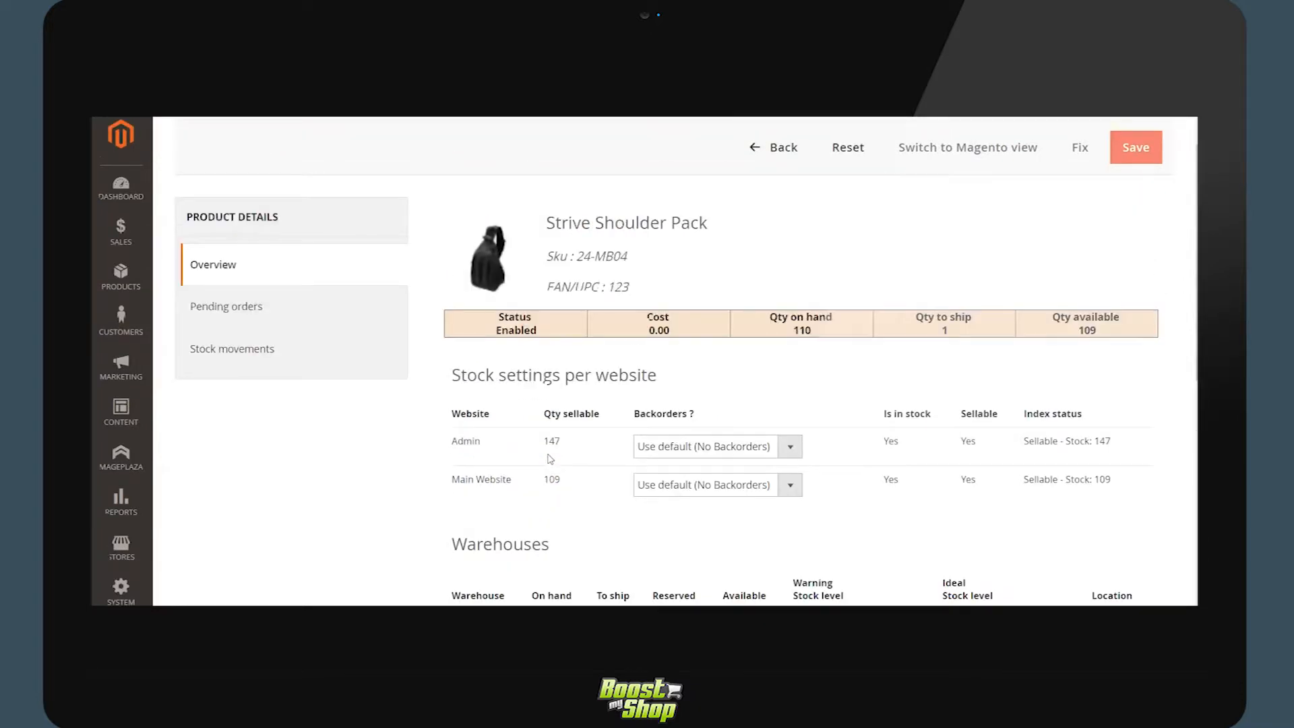
pyautogui.click(254, 348)
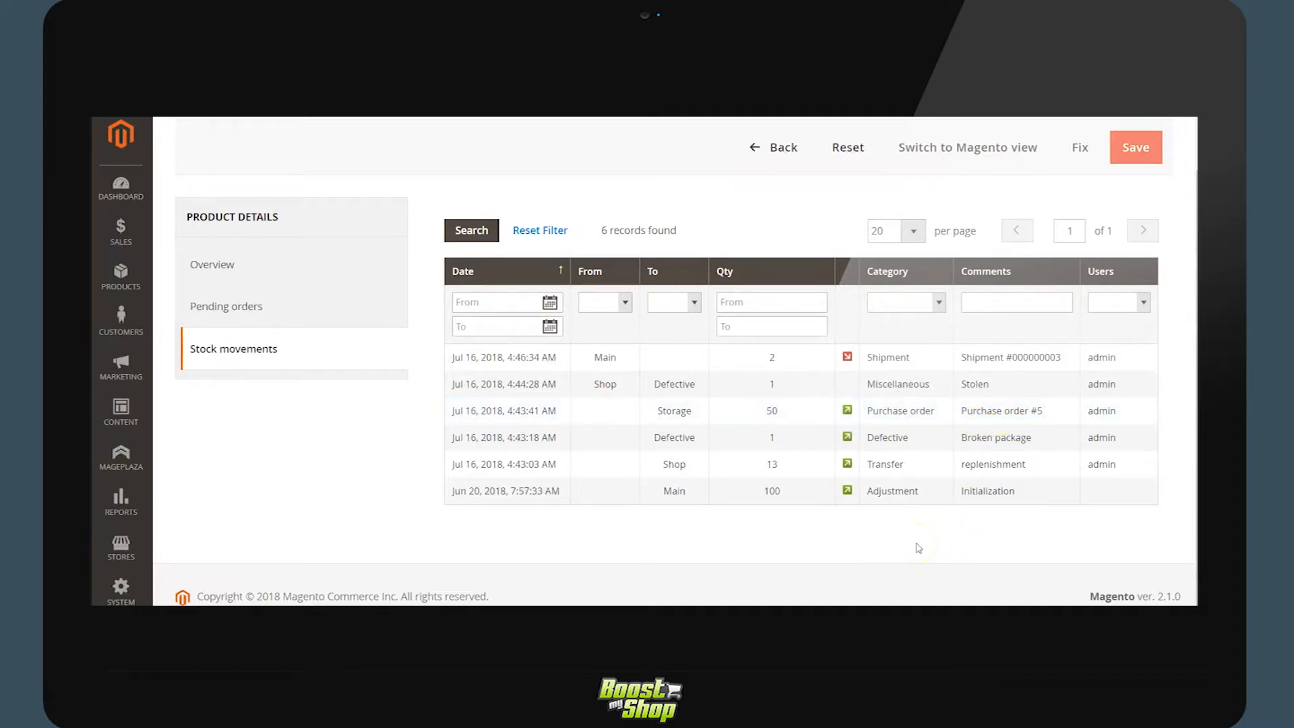
pyautogui.scroll(1, 349, 518)
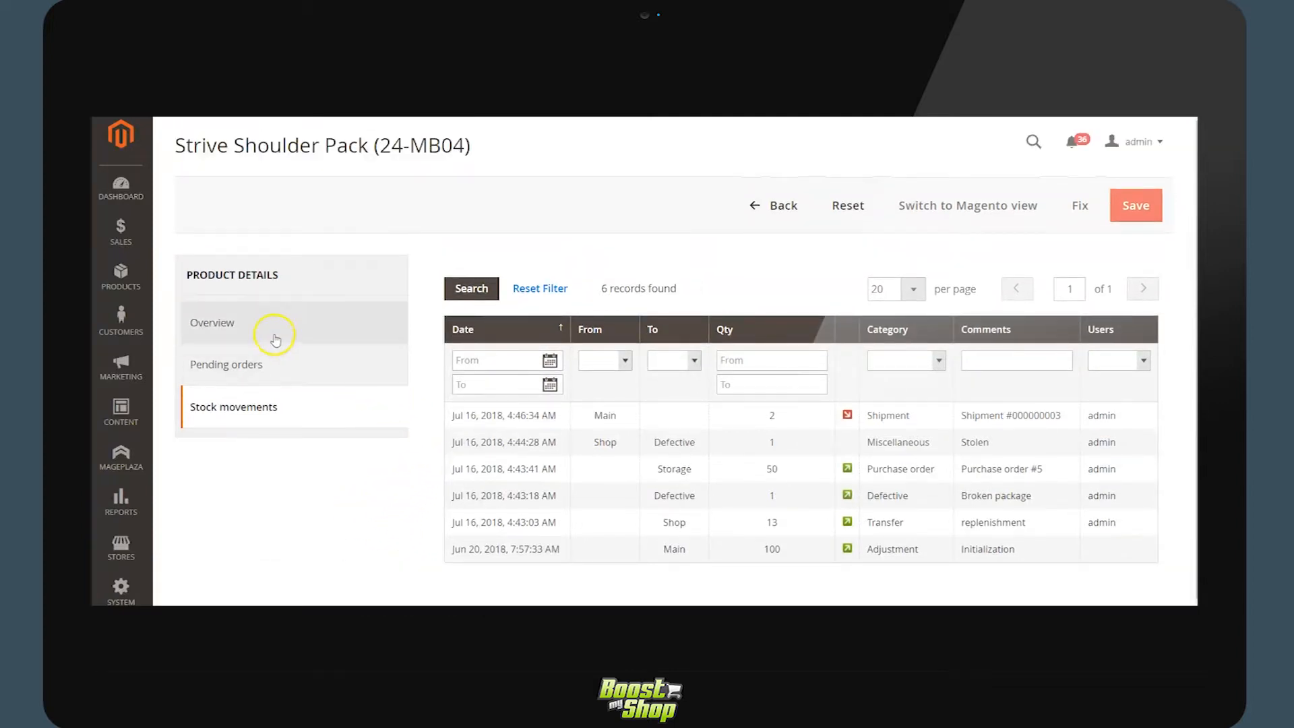
# - Create and save a stock movement of 12 units to the Main warehouse, with category Purchase order and comment "....."
pyautogui.click(276, 339)
pyautogui.scroll(-5, 364, 479)
pyautogui.scroll(-3, 365, 481)
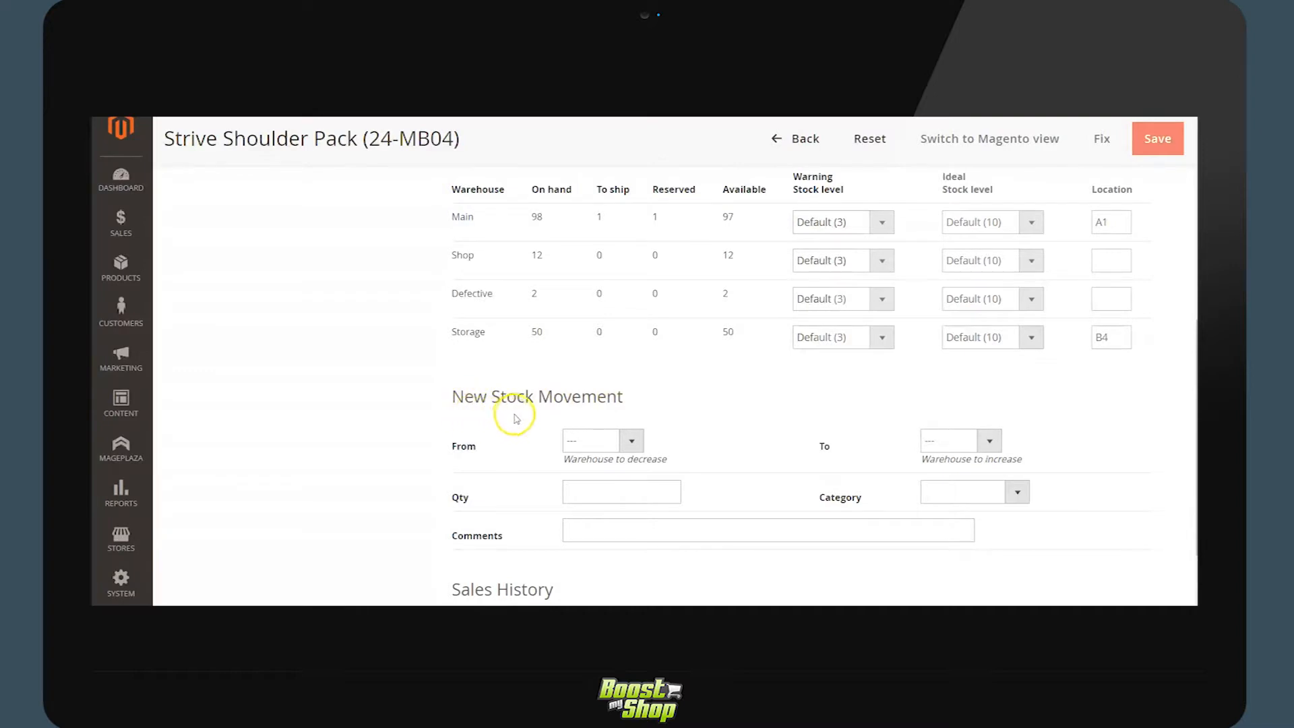
pyautogui.click(964, 441)
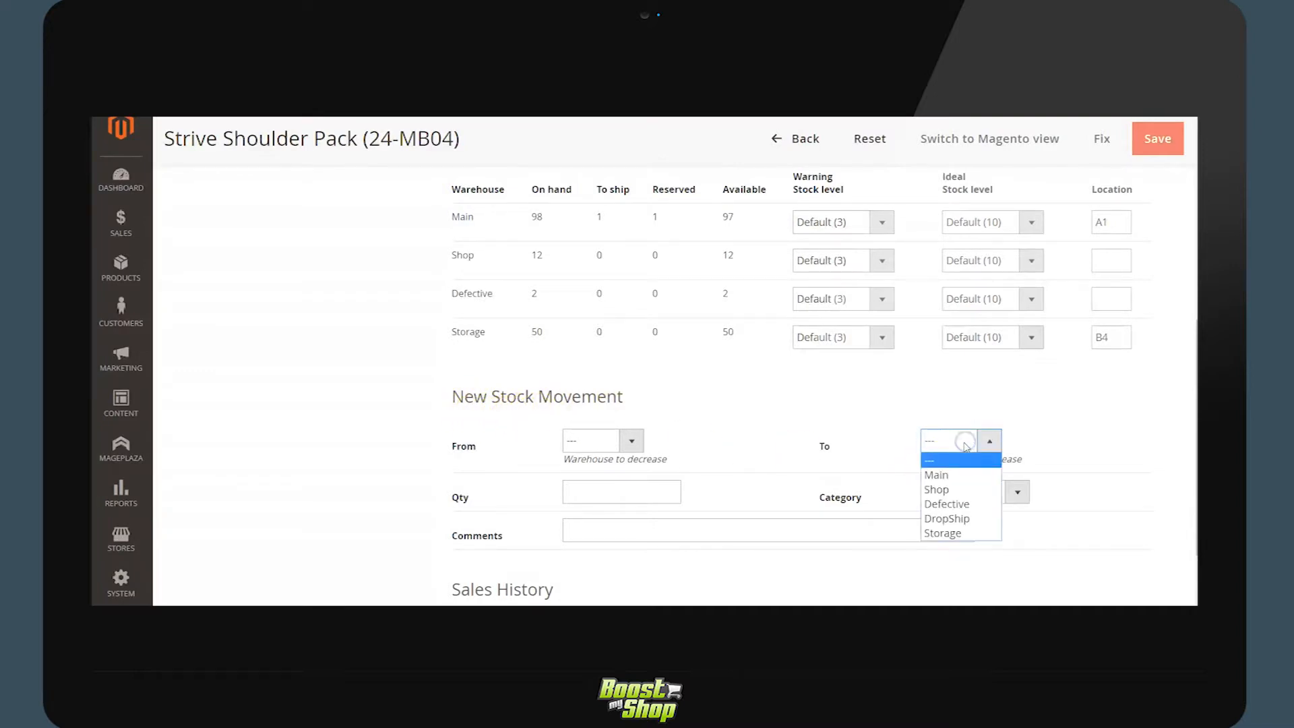
pyautogui.click(958, 476)
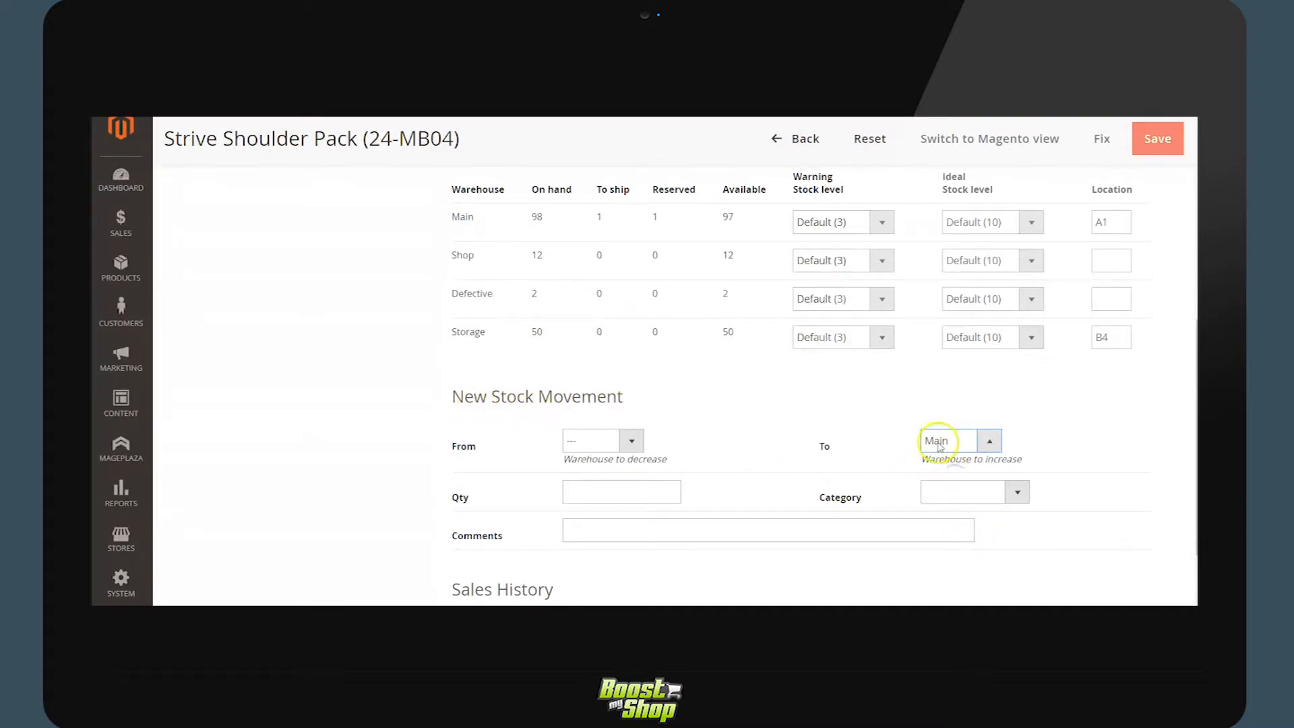
pyautogui.click(648, 496)
pyautogui.write('12')
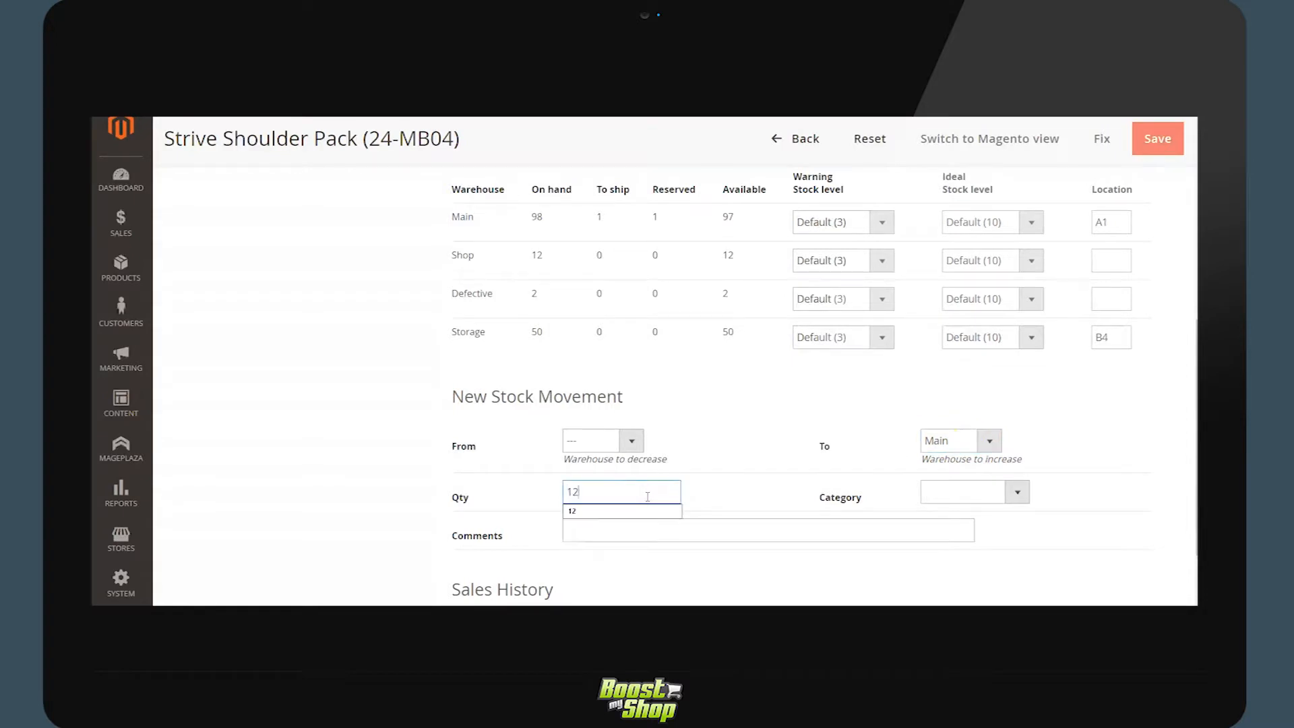
pyautogui.click(982, 497)
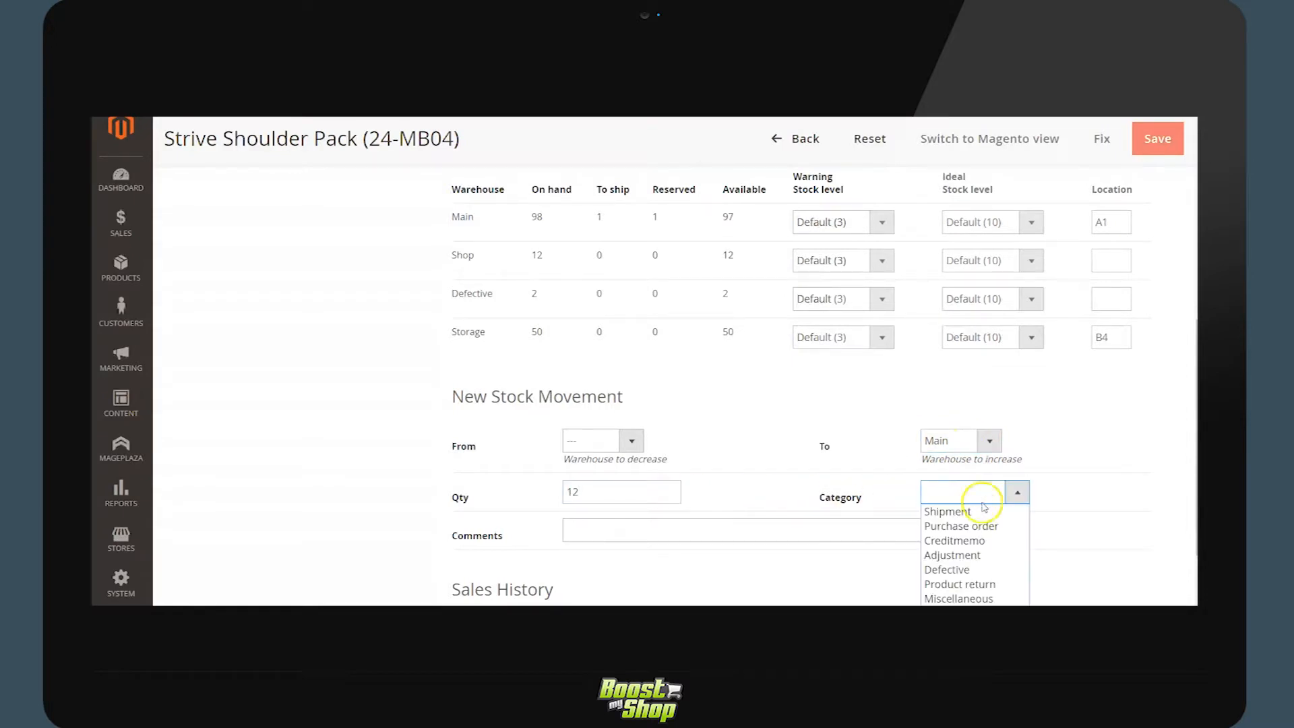
pyautogui.click(971, 527)
pyautogui.click(875, 527)
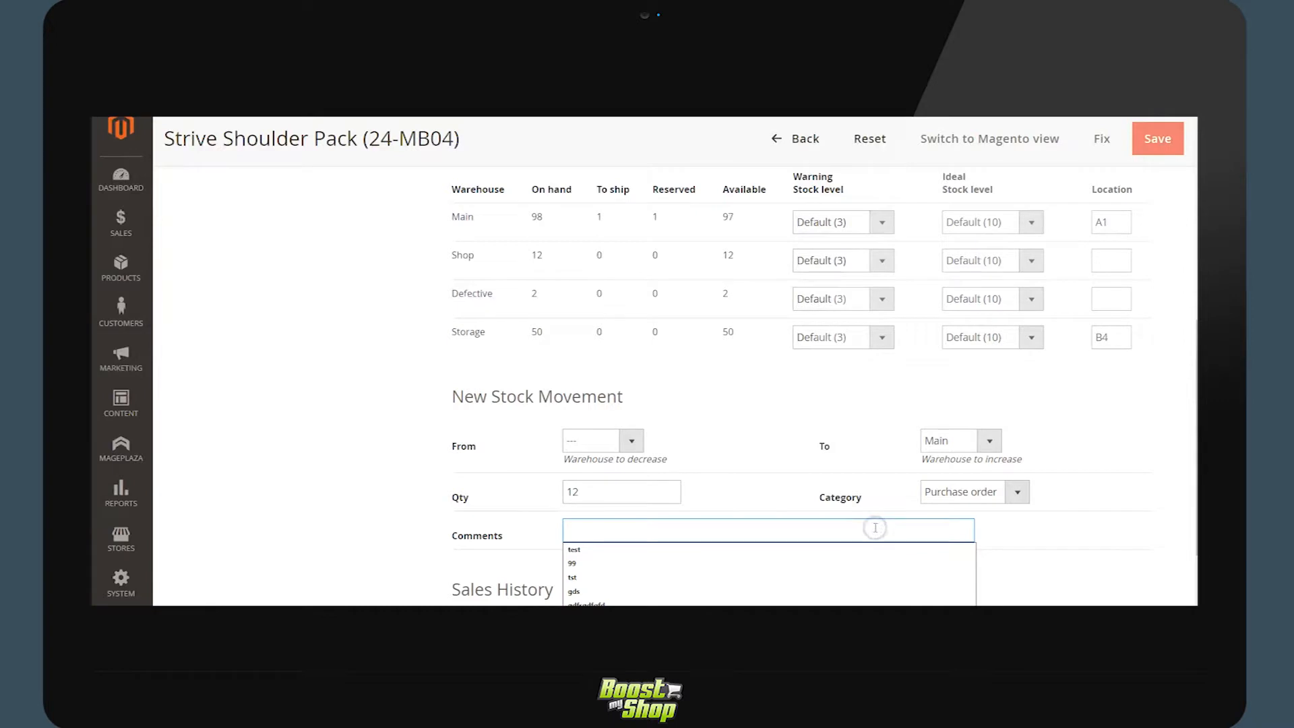
pyautogui.write('.....')
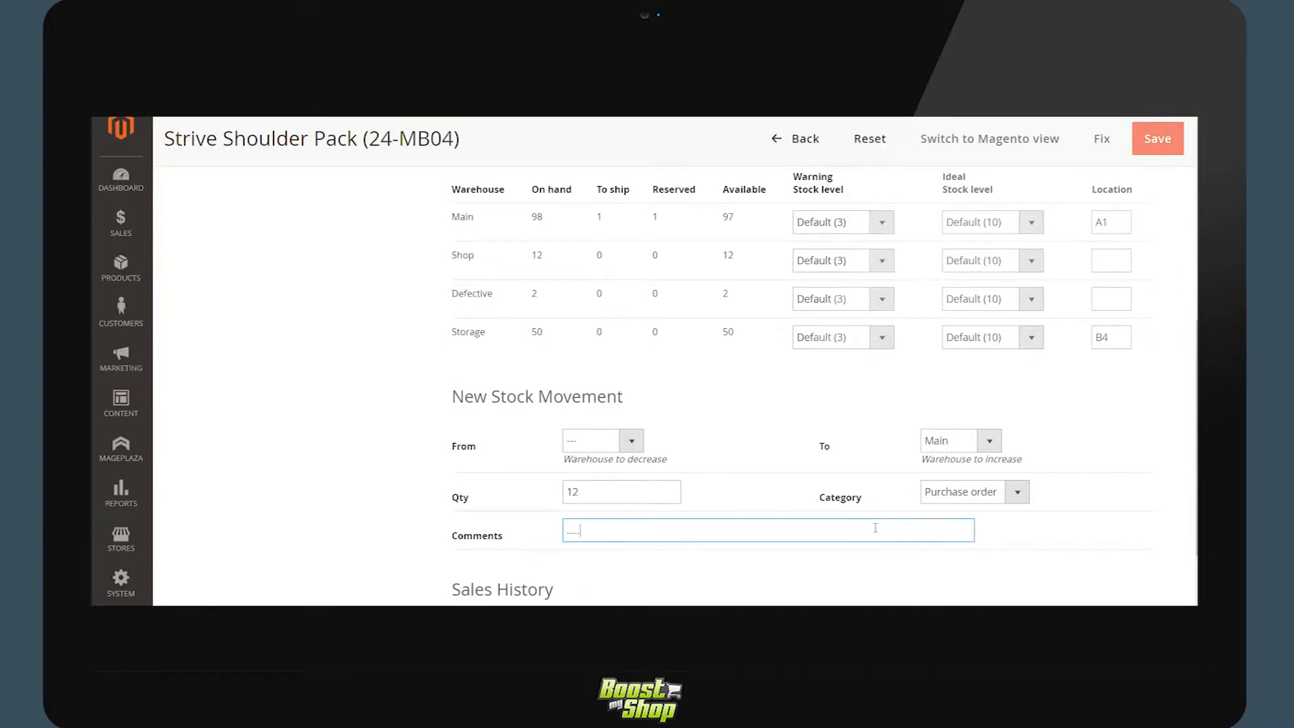
pyautogui.click(1158, 140)
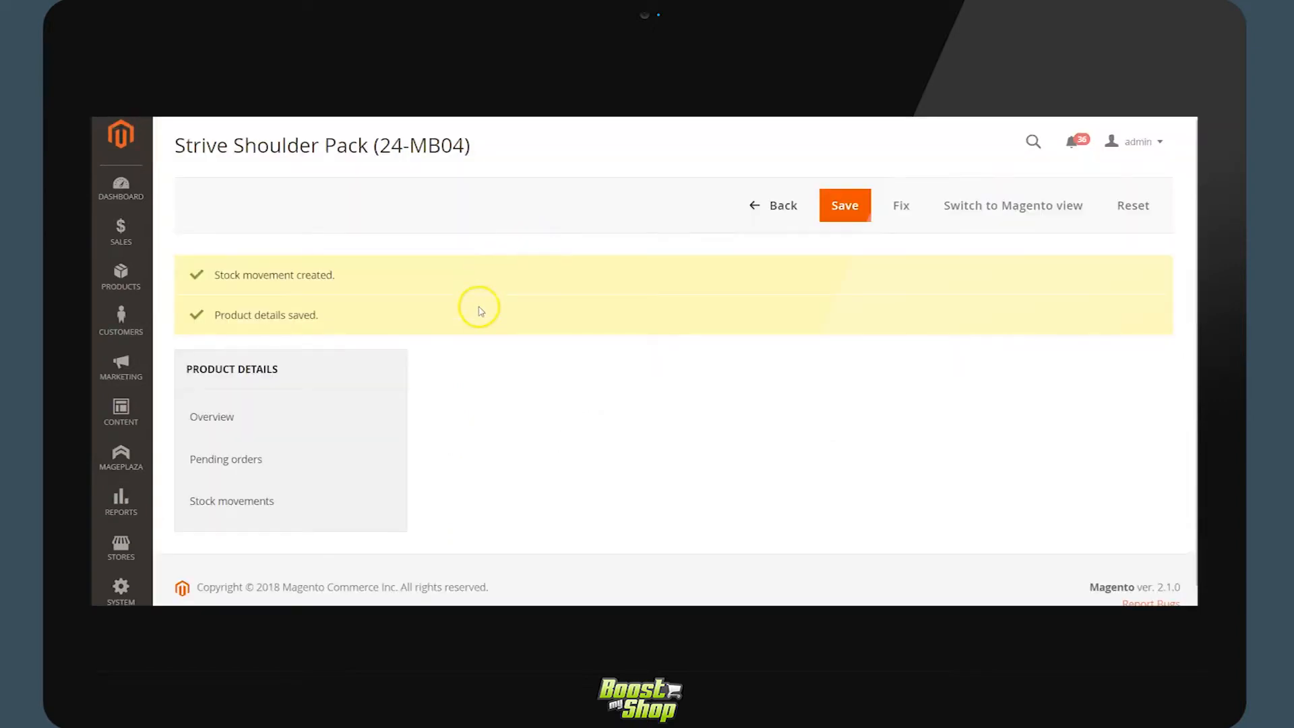
# - Check the Strive Shoulder Pack's on-hand quantity in the Main warehouse
pyautogui.scroll(-5, 505, 472)
pyautogui.click(536, 545)
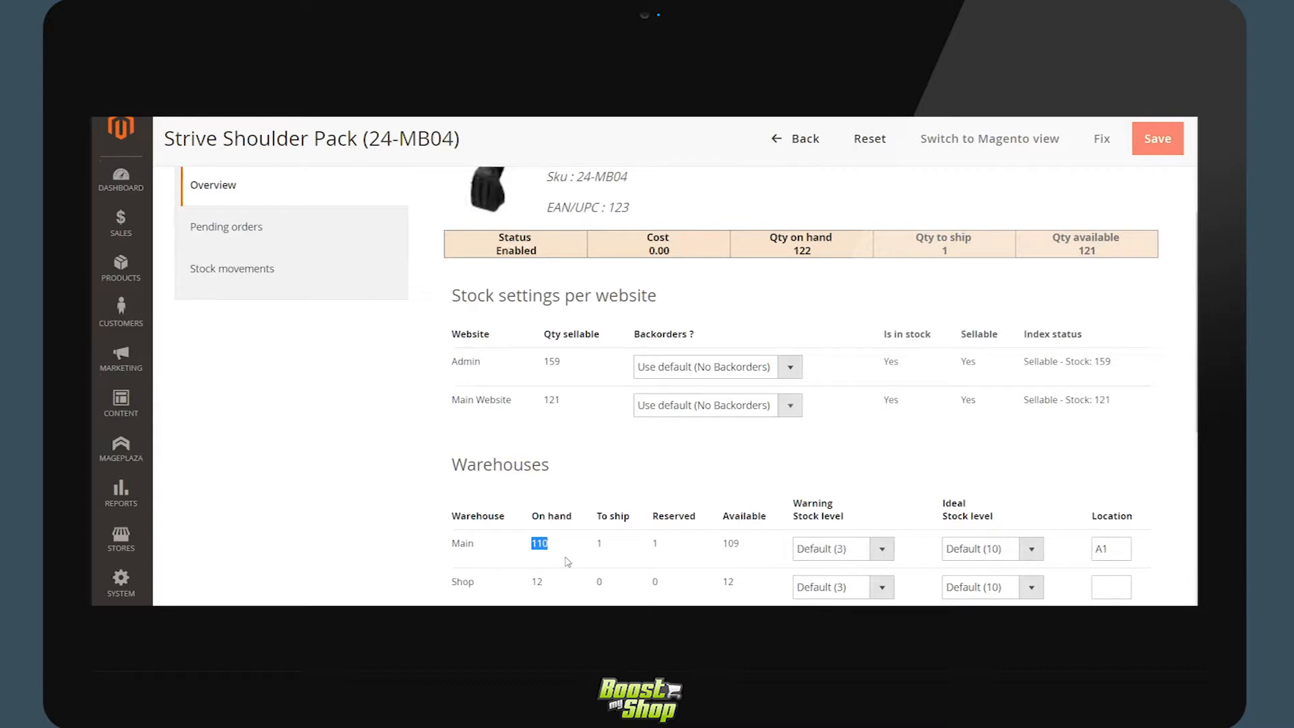
pyautogui.scroll(3, 415, 460)
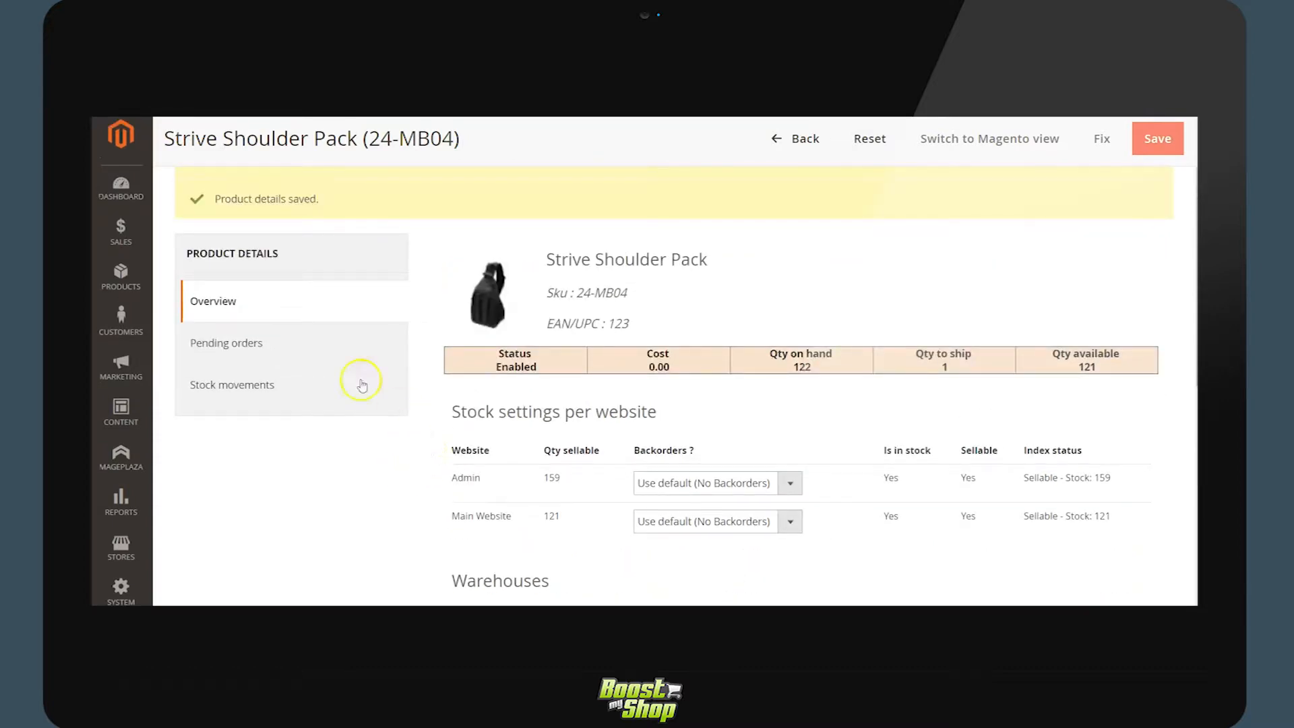
# - Review the Strive Shoulder Pack's pending orders and its quantities per warehouse in the overview
pyautogui.click(268, 344)
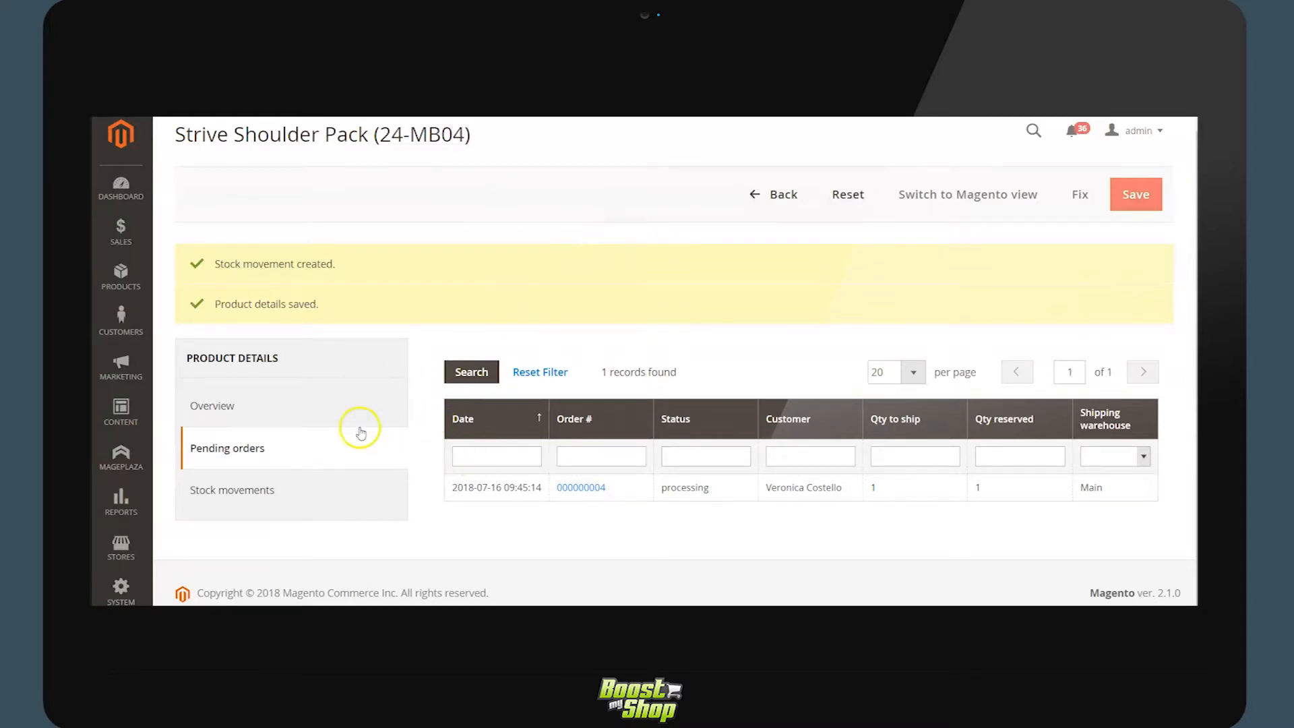
pyautogui.click(310, 412)
pyautogui.scroll(-5, 317, 426)
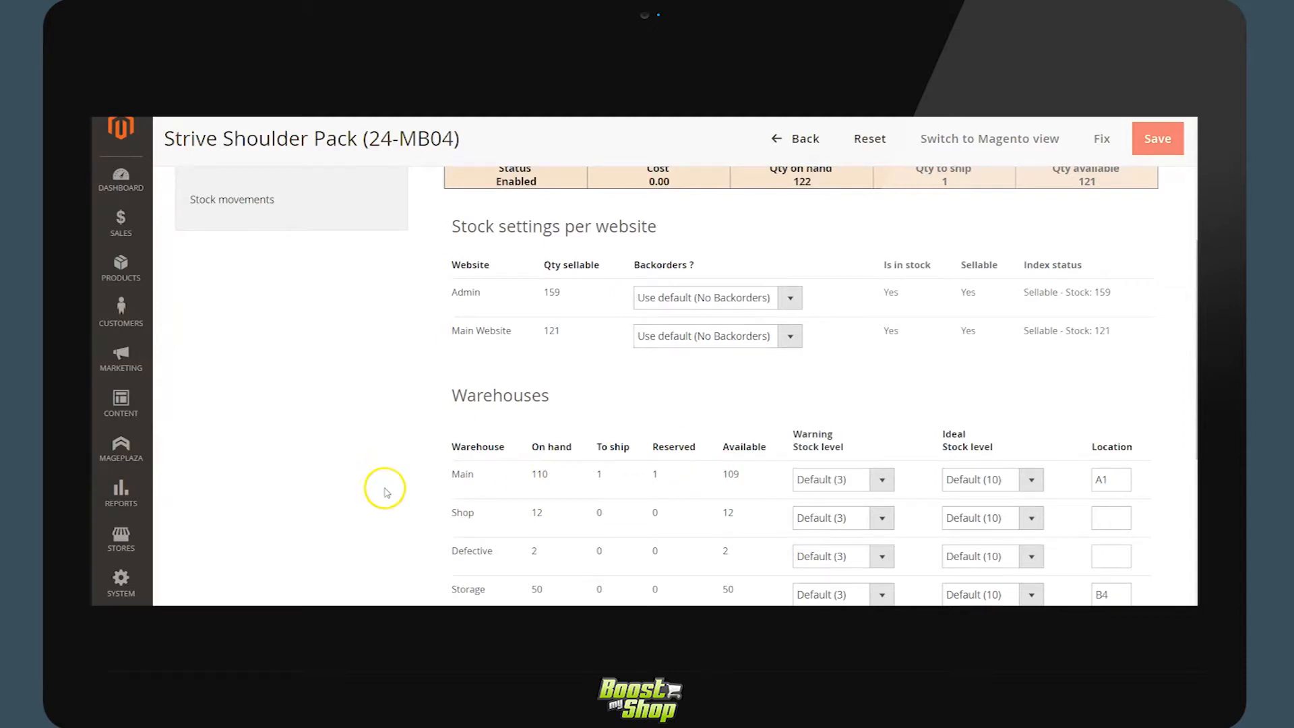
pyautogui.scroll(4, 385, 490)
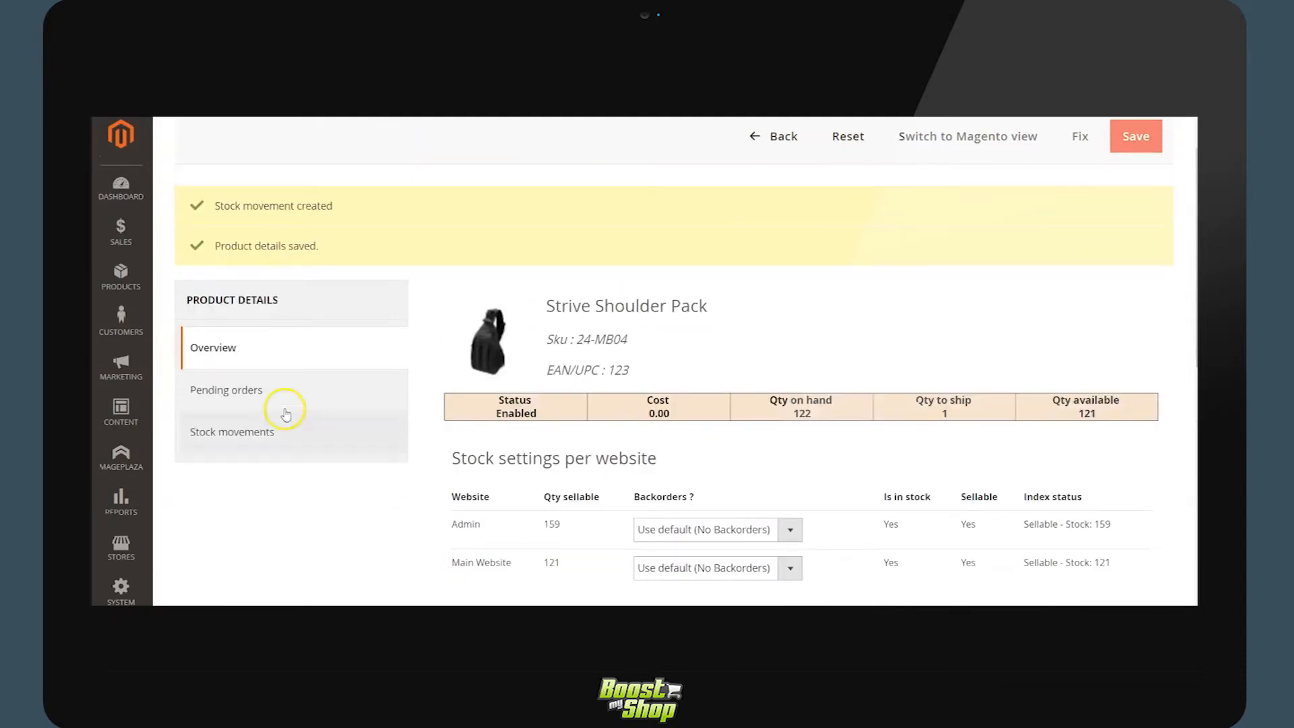
# - Look up SKU 24-MB04 in the Mass Stock Editor
pyautogui.click(123, 277)
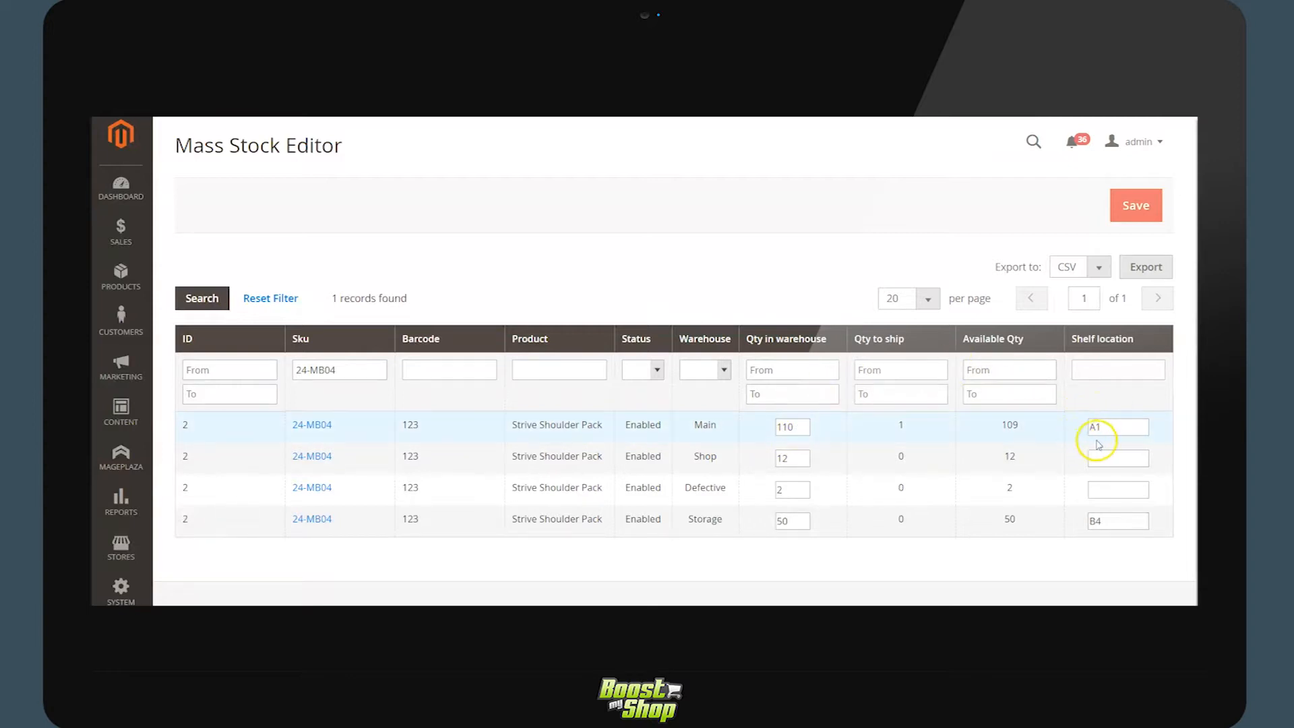
# - Open the "Shop replenishment" transfer from the stock transfers list
pyautogui.click(143, 279)
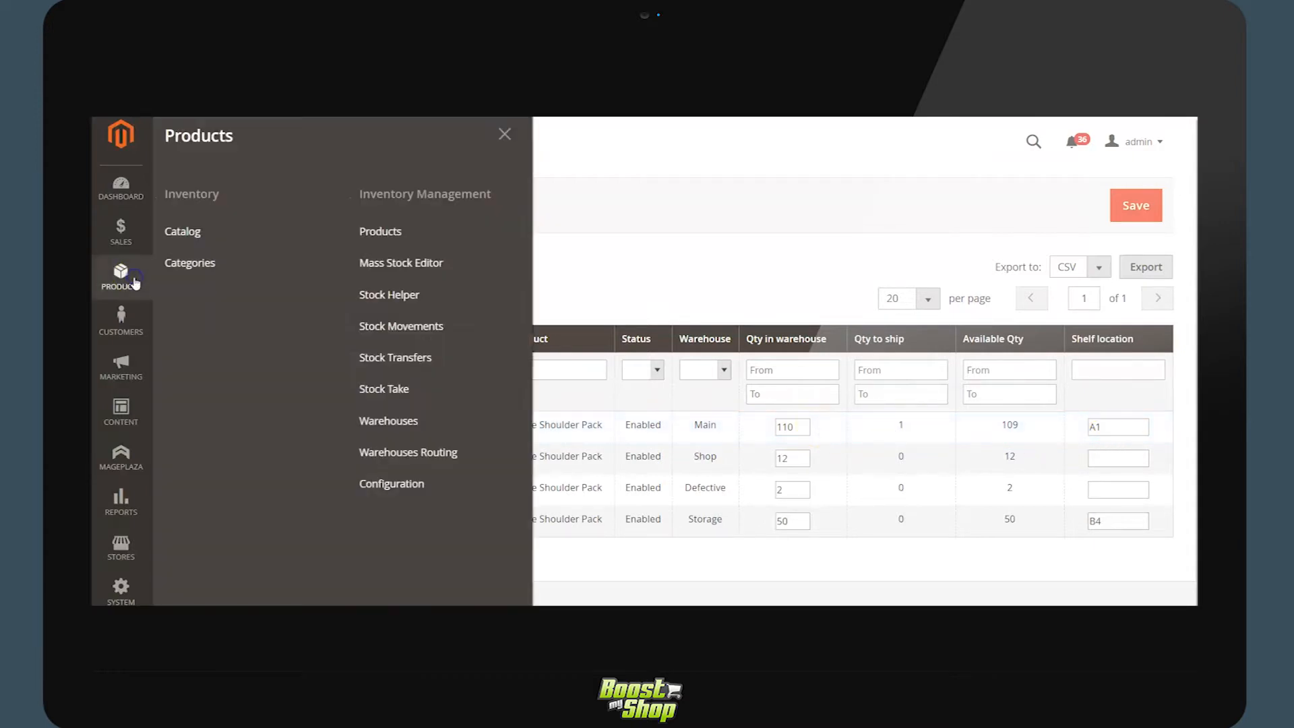
pyautogui.click(418, 362)
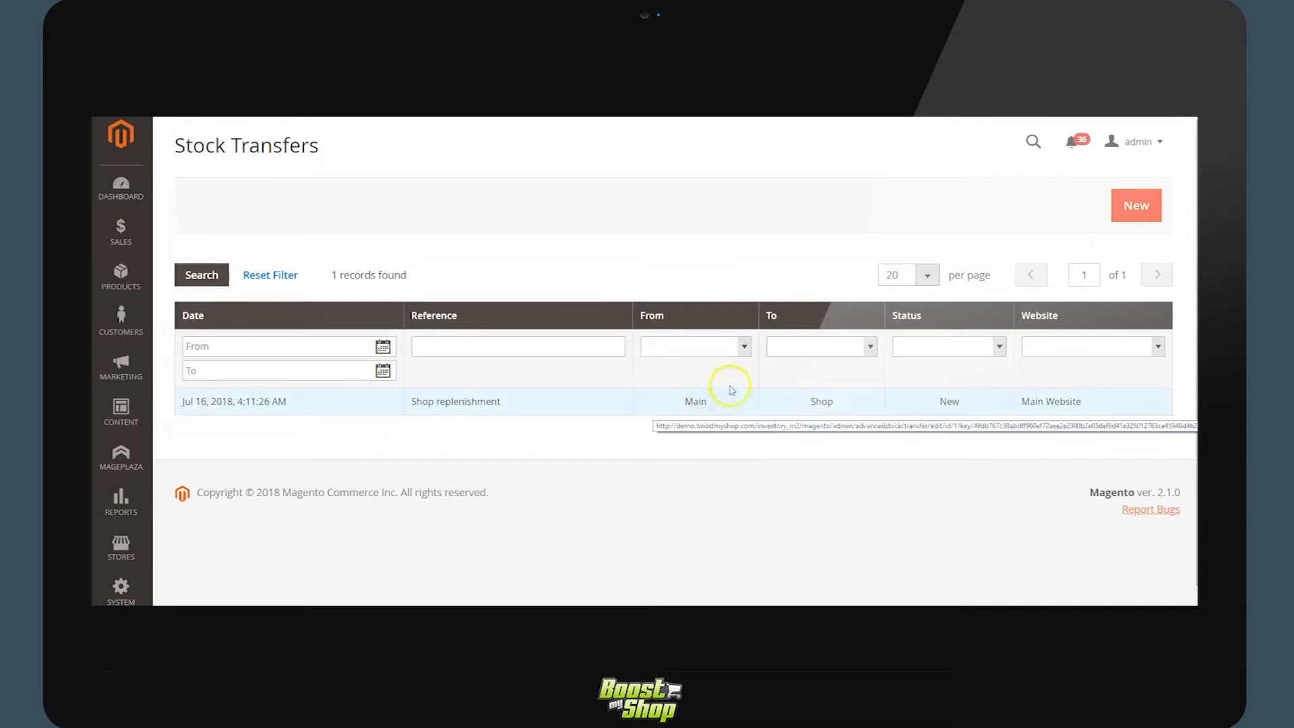
pyautogui.click(836, 403)
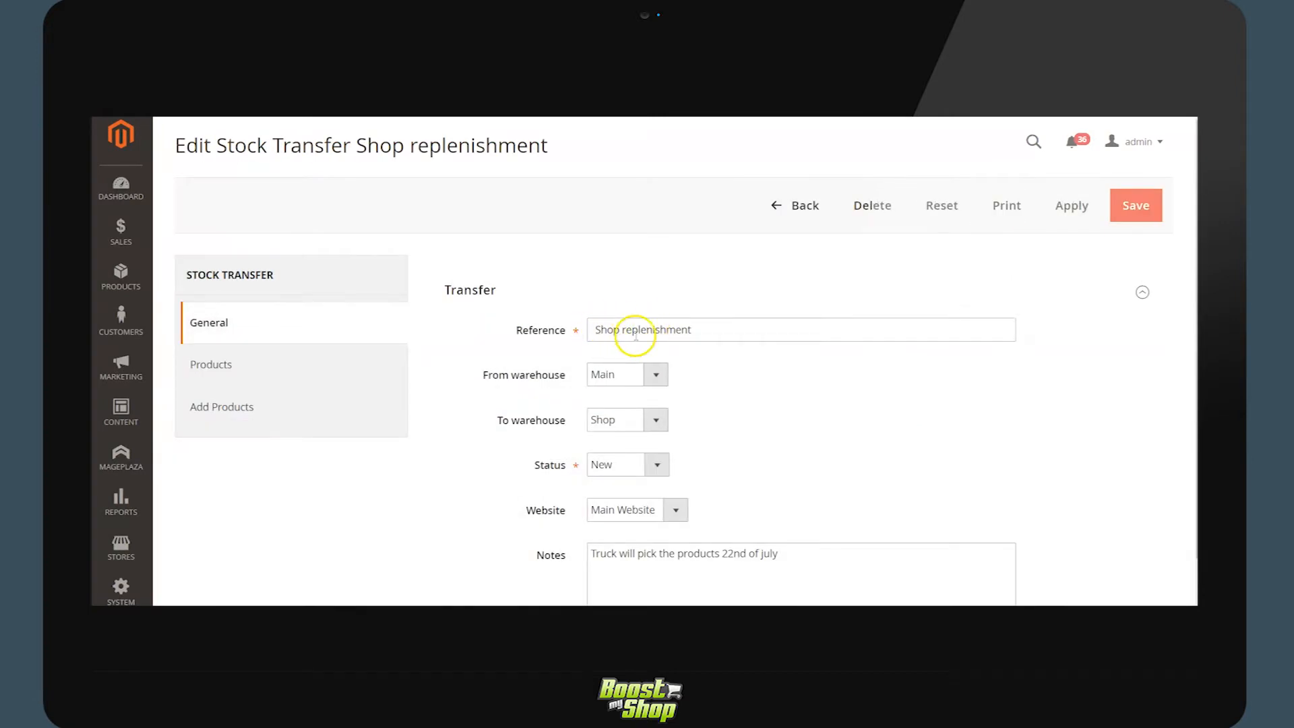
# - Review the Shop replenishment transfer's product list, the section for adding products and the printed transfer document
pyautogui.click(307, 368)
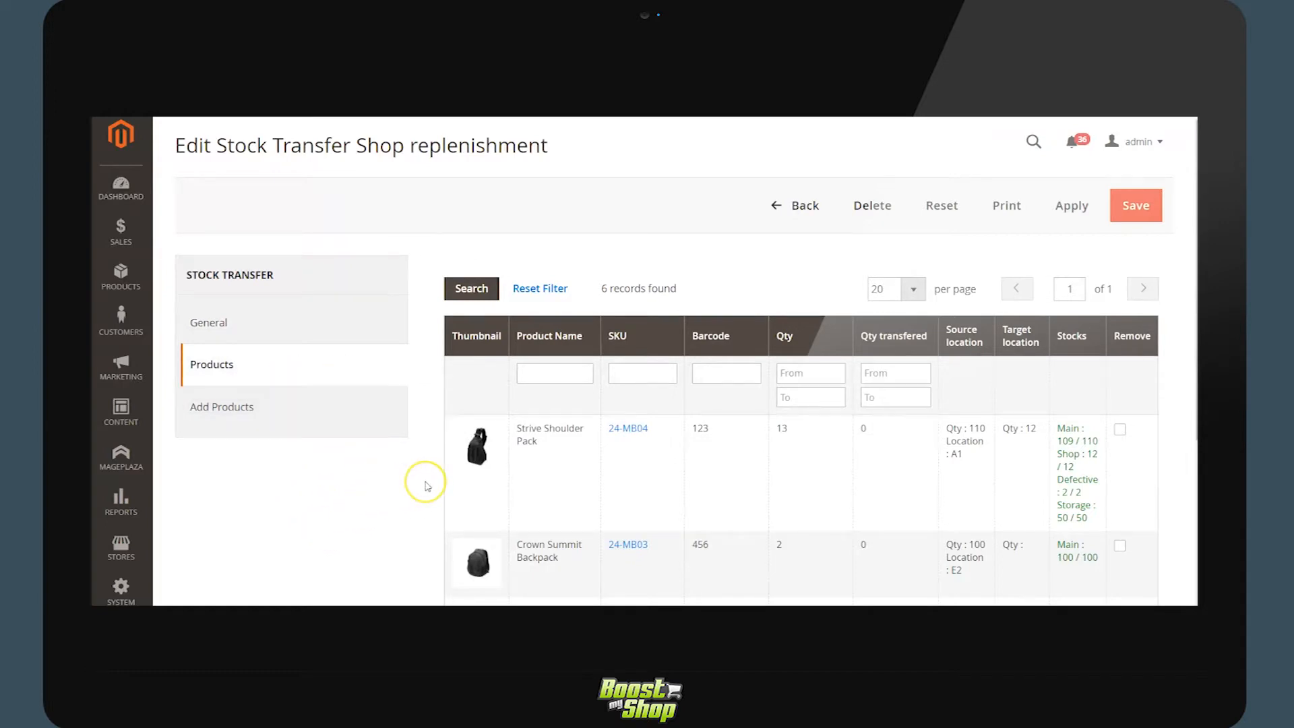
pyautogui.scroll(-2, 427, 486)
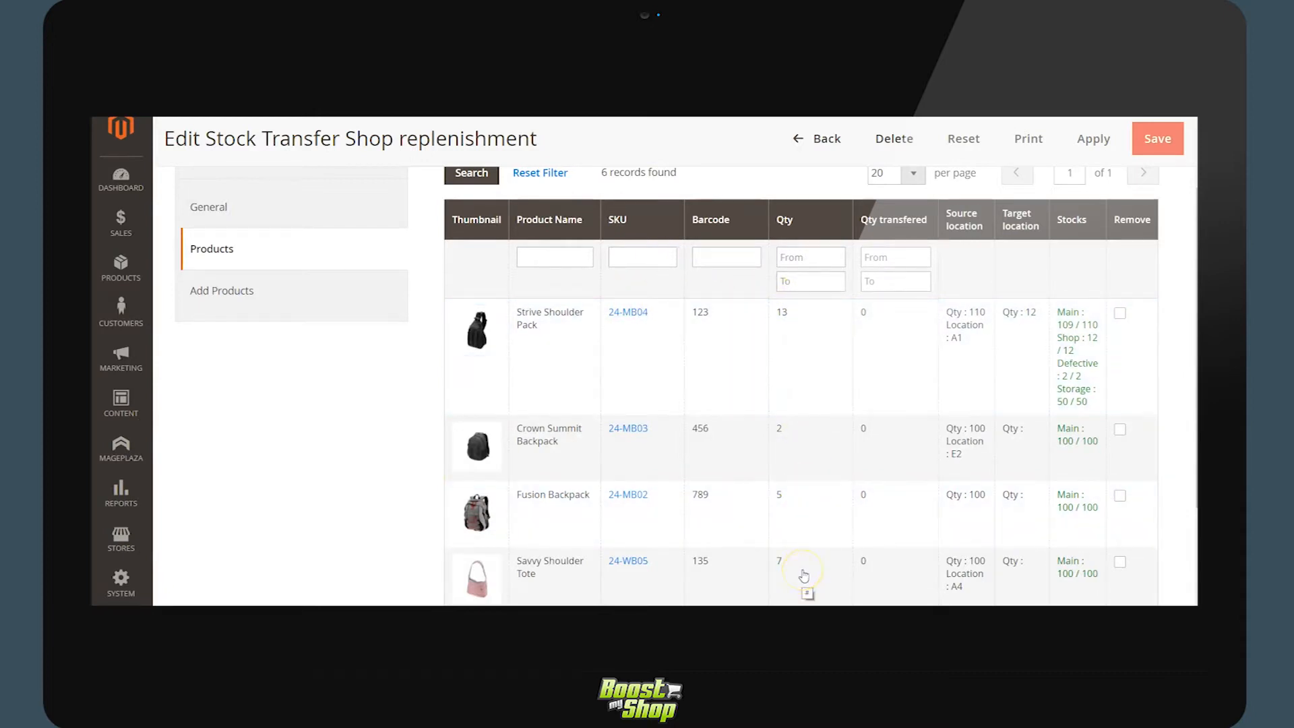
pyautogui.scroll(2, 805, 577)
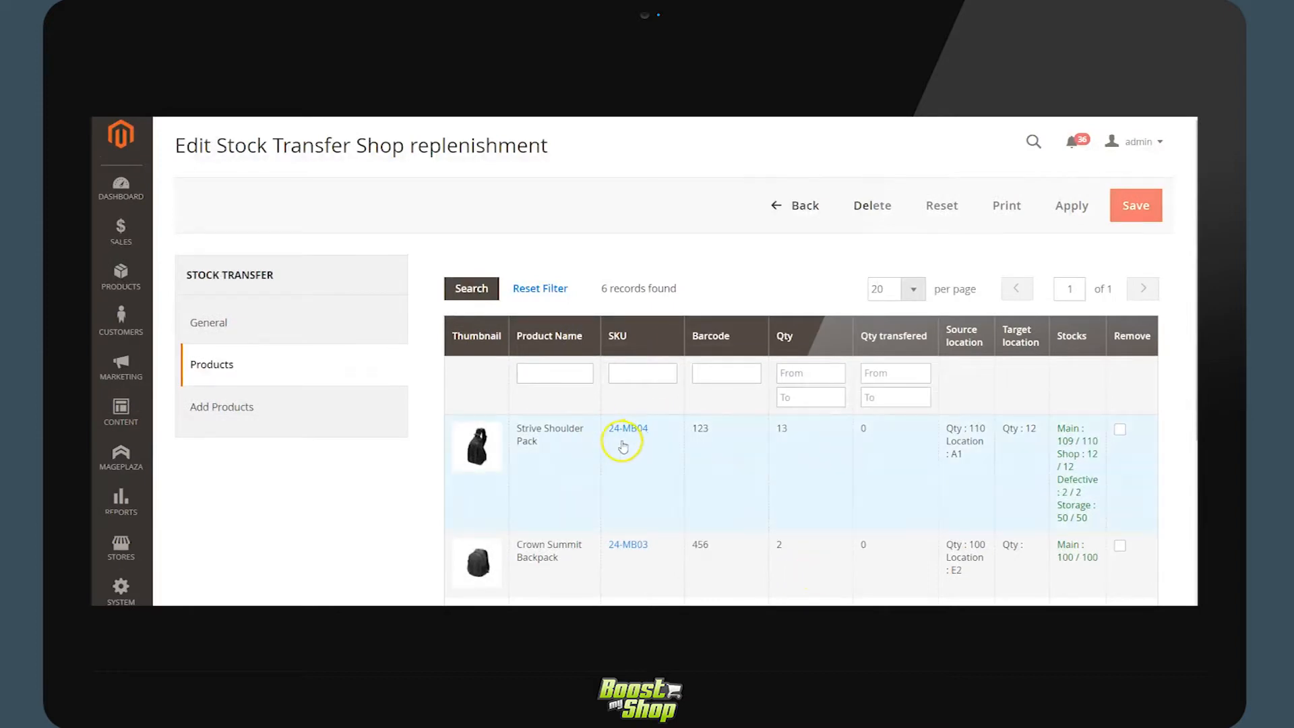
pyautogui.click(280, 416)
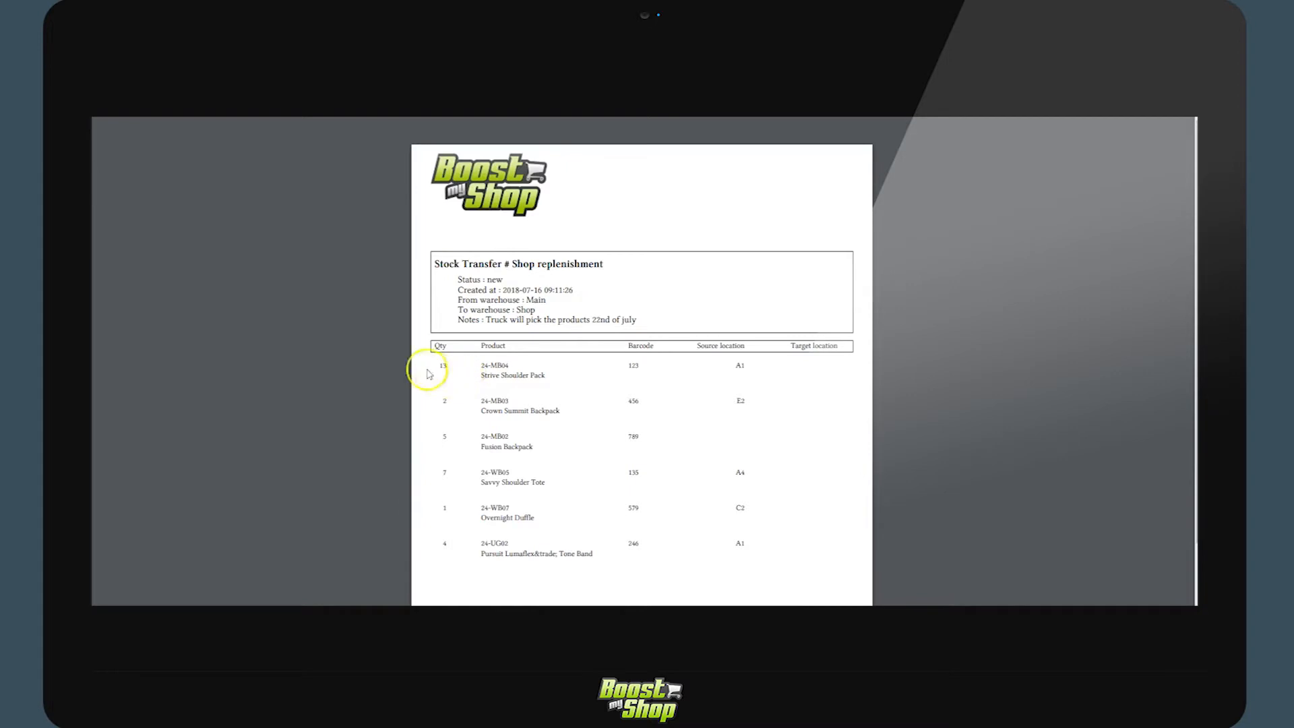
pyautogui.hotkey('ctrl', 'w')
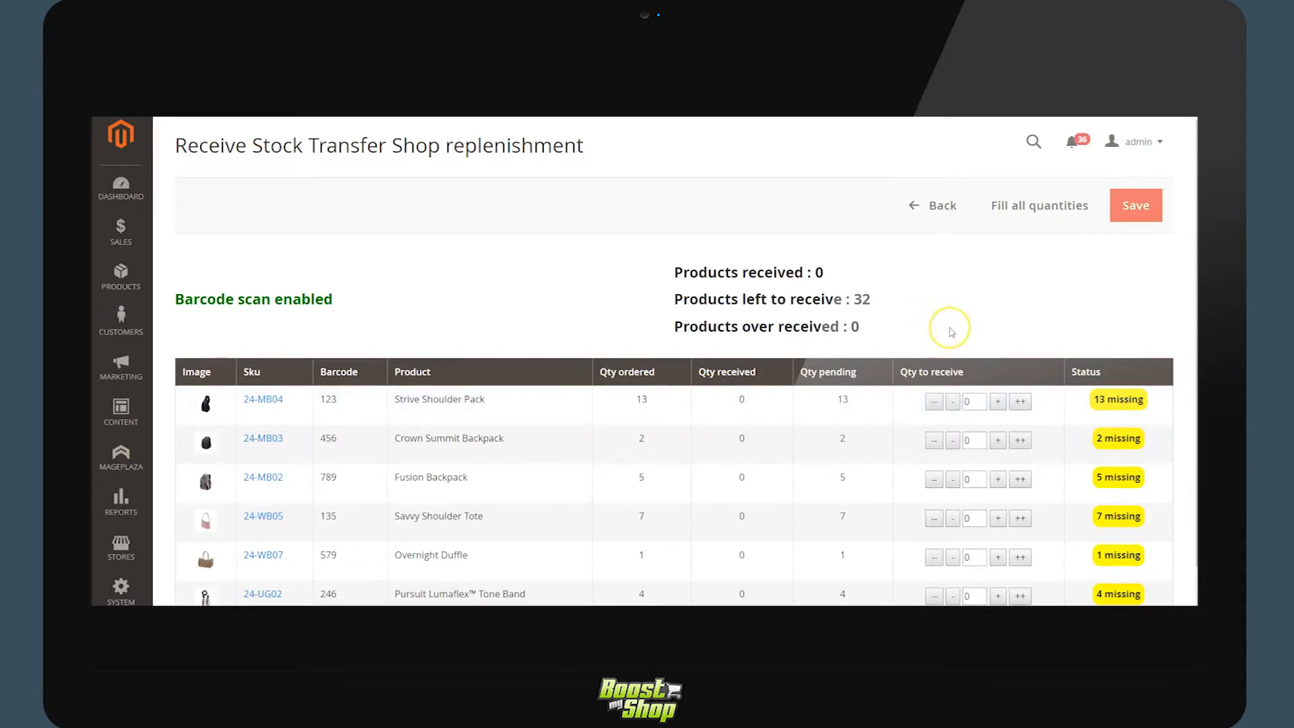
# - Set the quantity to receive for the Strive Shoulder Pack to 9 in the Shop replenishment reception
pyautogui.click(998, 403)
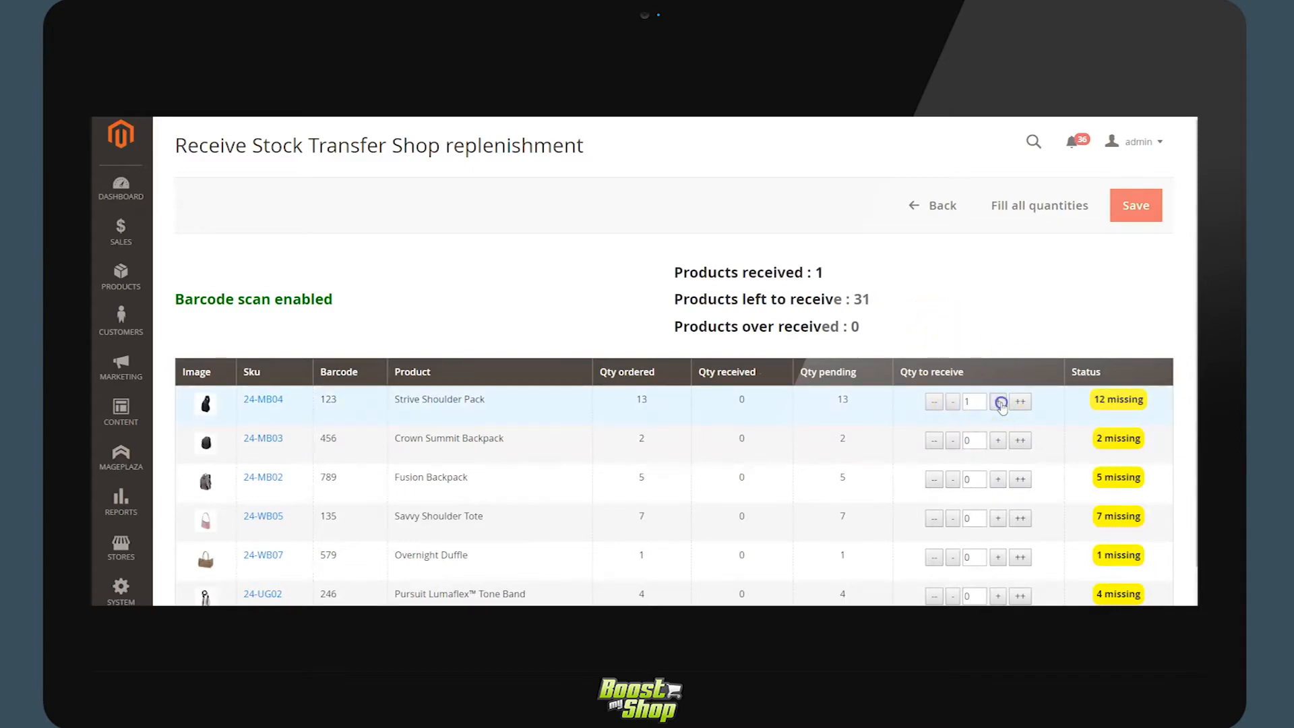
pyautogui.click(1000, 402)
pyautogui.click(1000, 402)
pyautogui.click(1021, 403)
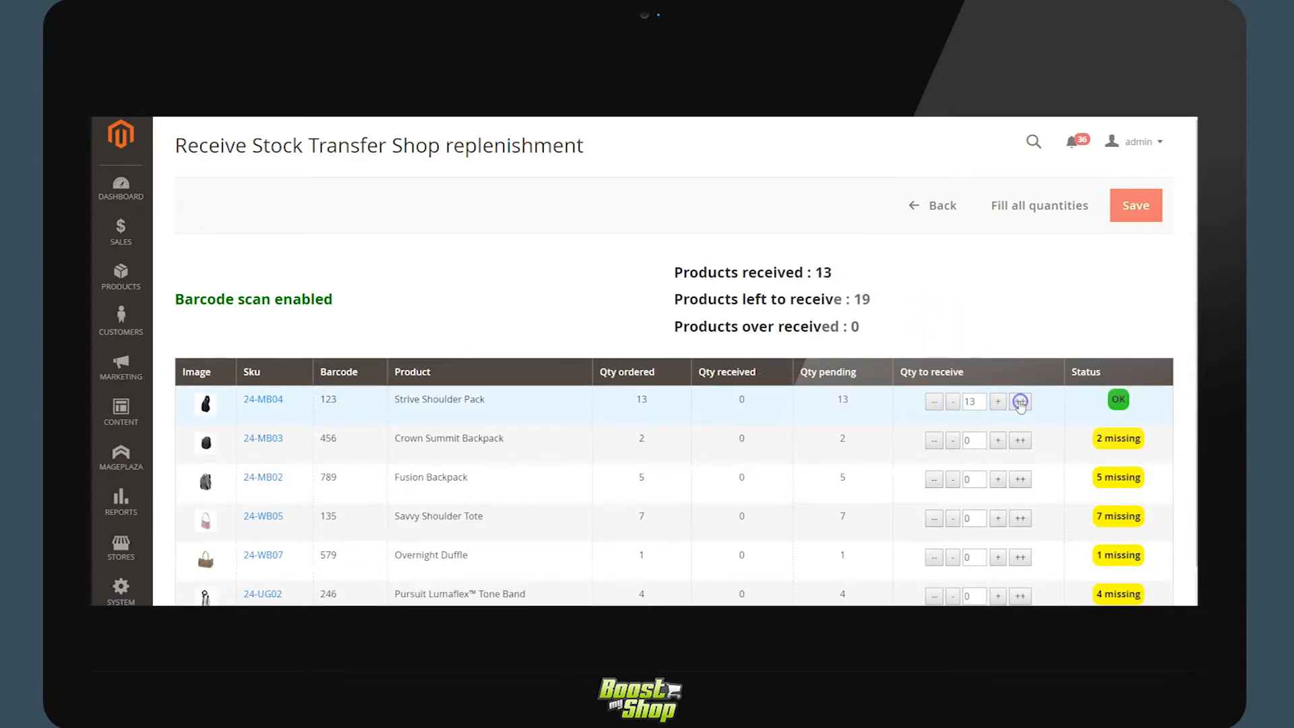
pyautogui.click(953, 403)
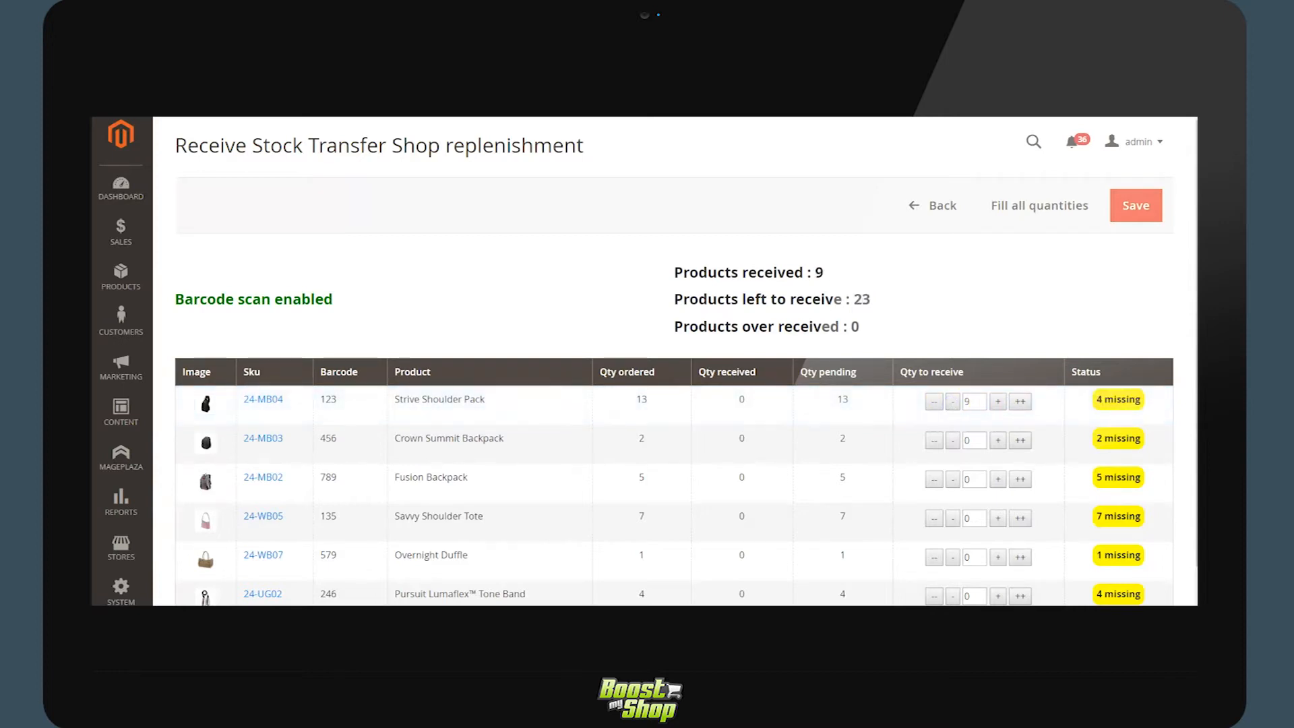
# - Scan barcodes to bring the received quantities to 12 Strive Shoulder Packs (barcode 123) and 3 Crown Summit Backpacks, and save the reception
pyautogui.write('123')
pyautogui.press('Return')
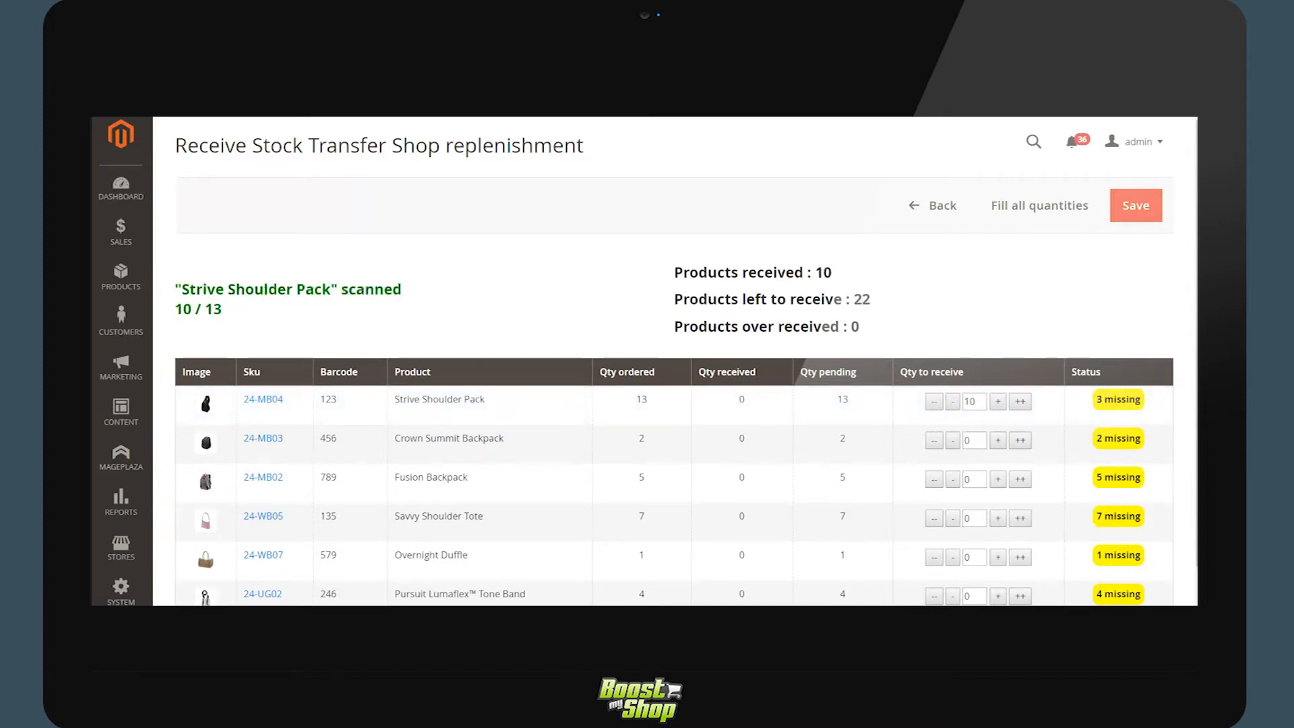
pyautogui.write('123')
pyautogui.press('Return')
pyautogui.write('1')
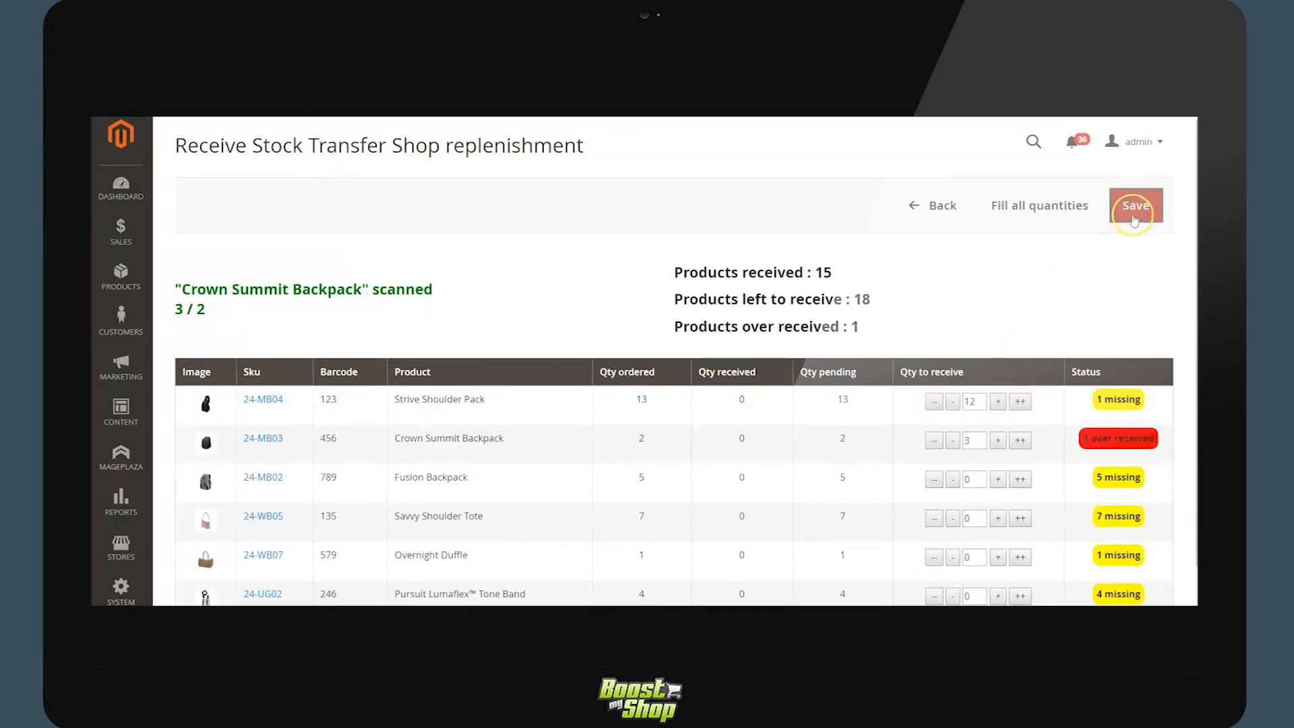
pyautogui.click(1134, 216)
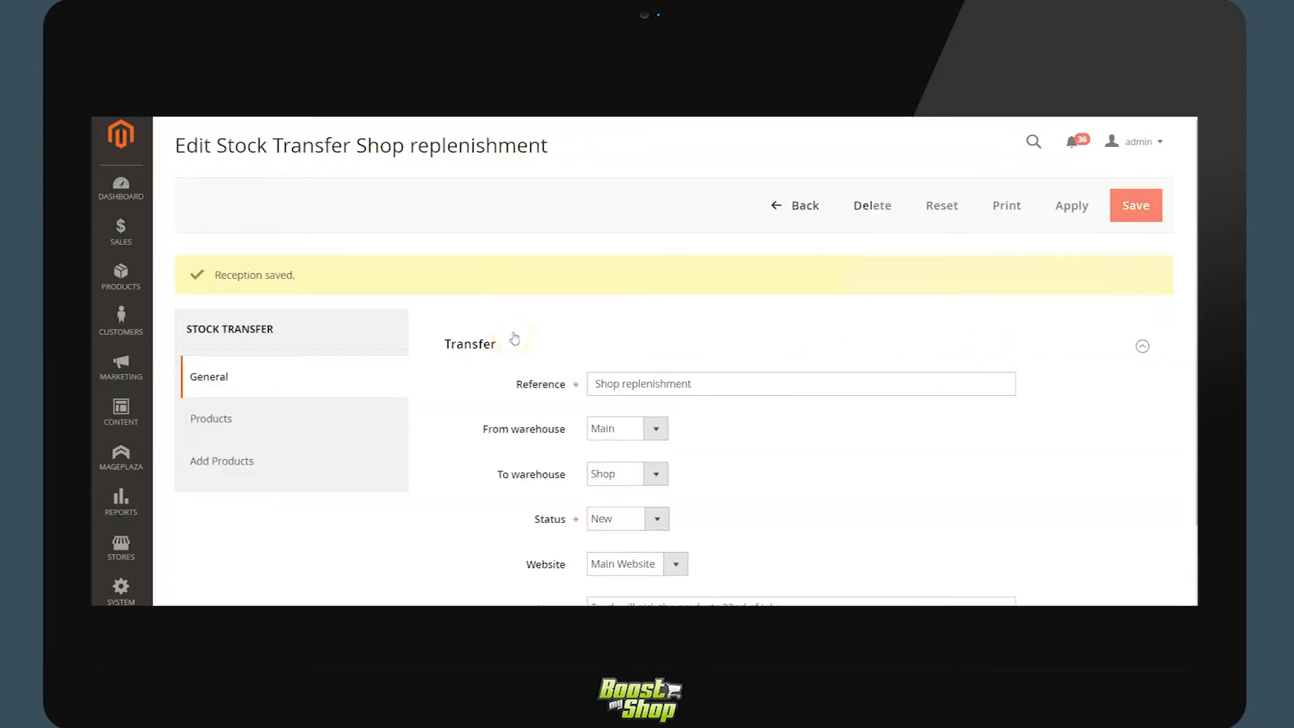
# - Open the Strive Shoulder Pack from the inventory management product list and examine its stock movement history
pyautogui.click(129, 287)
pyautogui.click(405, 233)
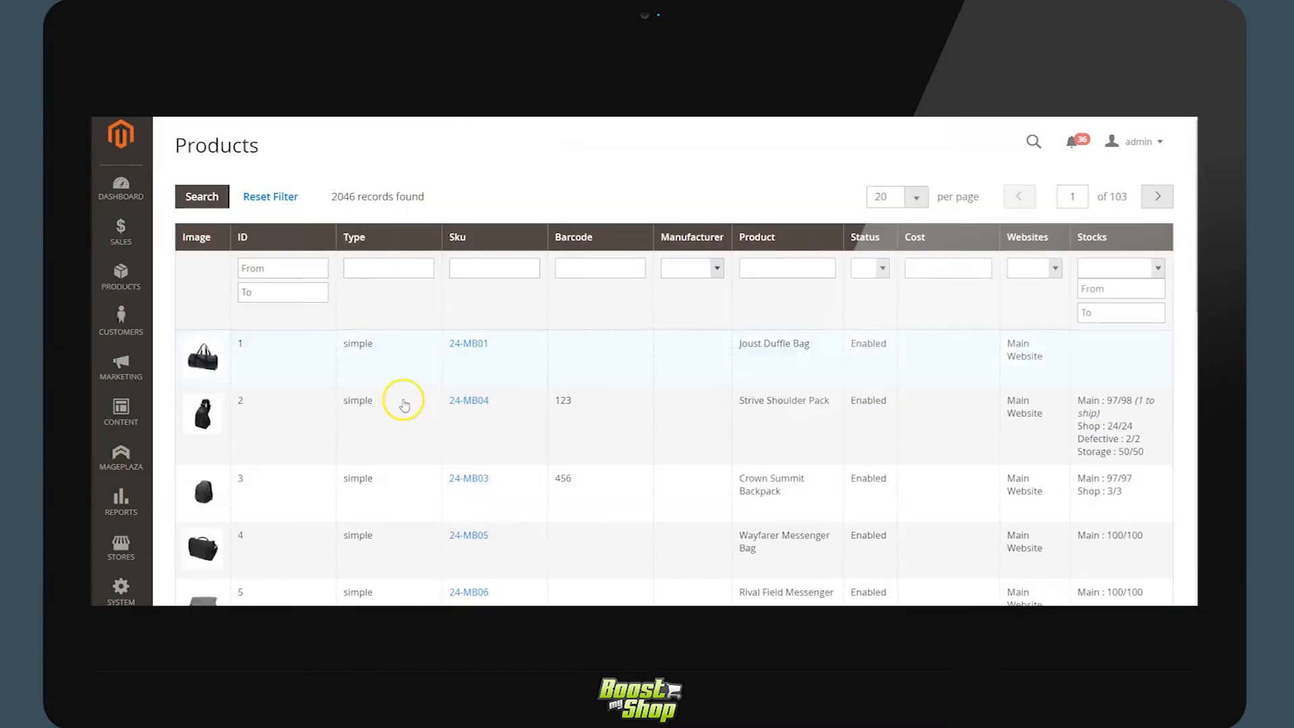
pyautogui.click(404, 405)
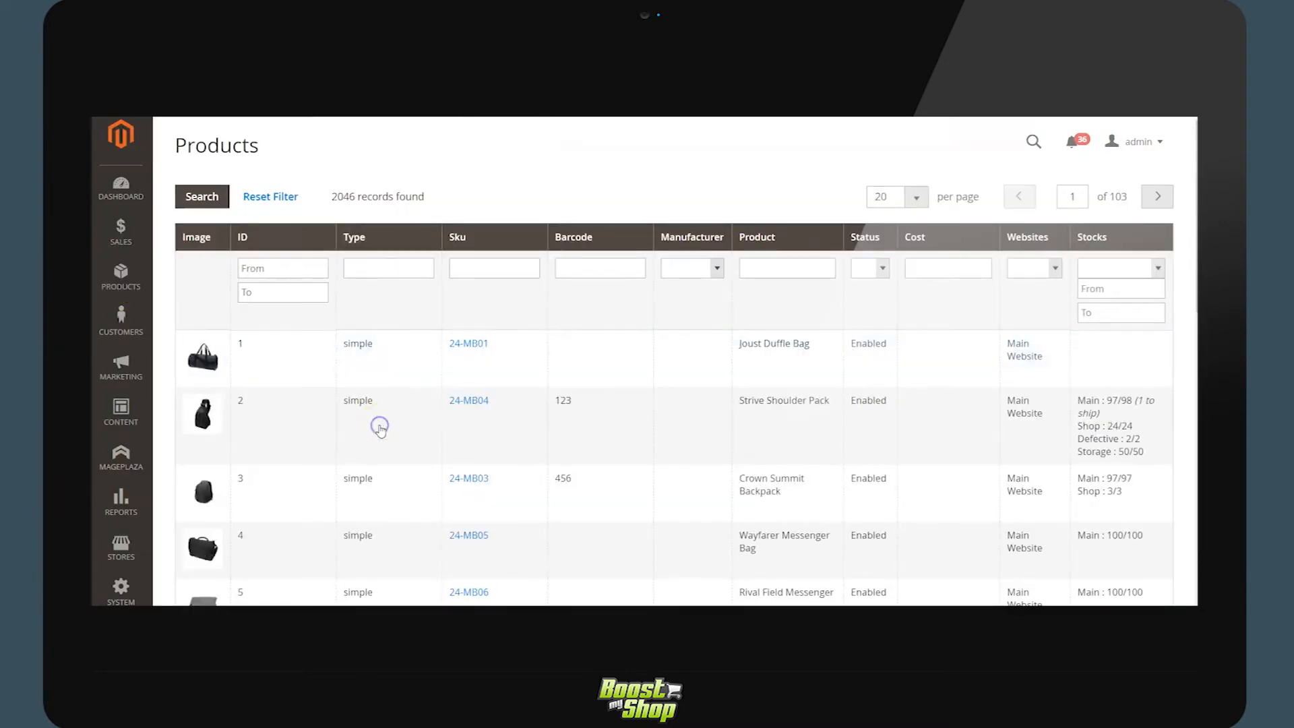
pyautogui.click(292, 411)
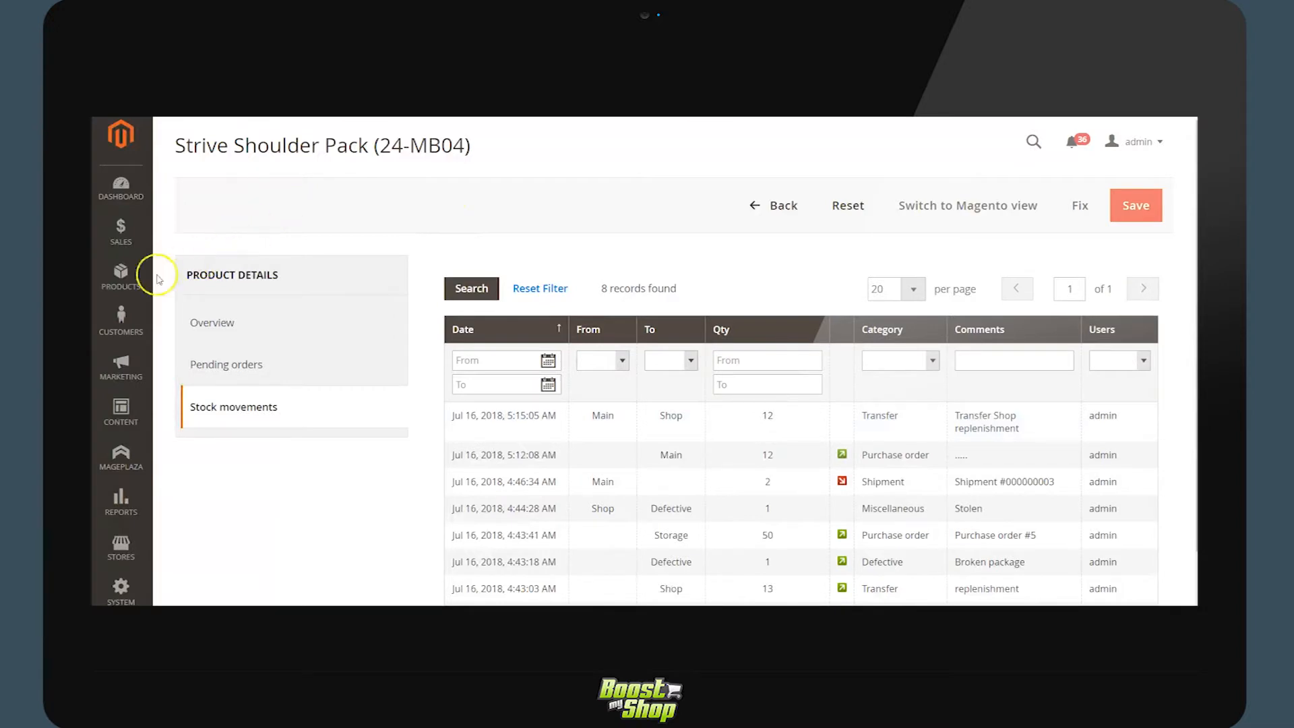
# - Open the "Stock control july 2018" stock take and display its products with expected and scanned quantities
pyautogui.click(121, 275)
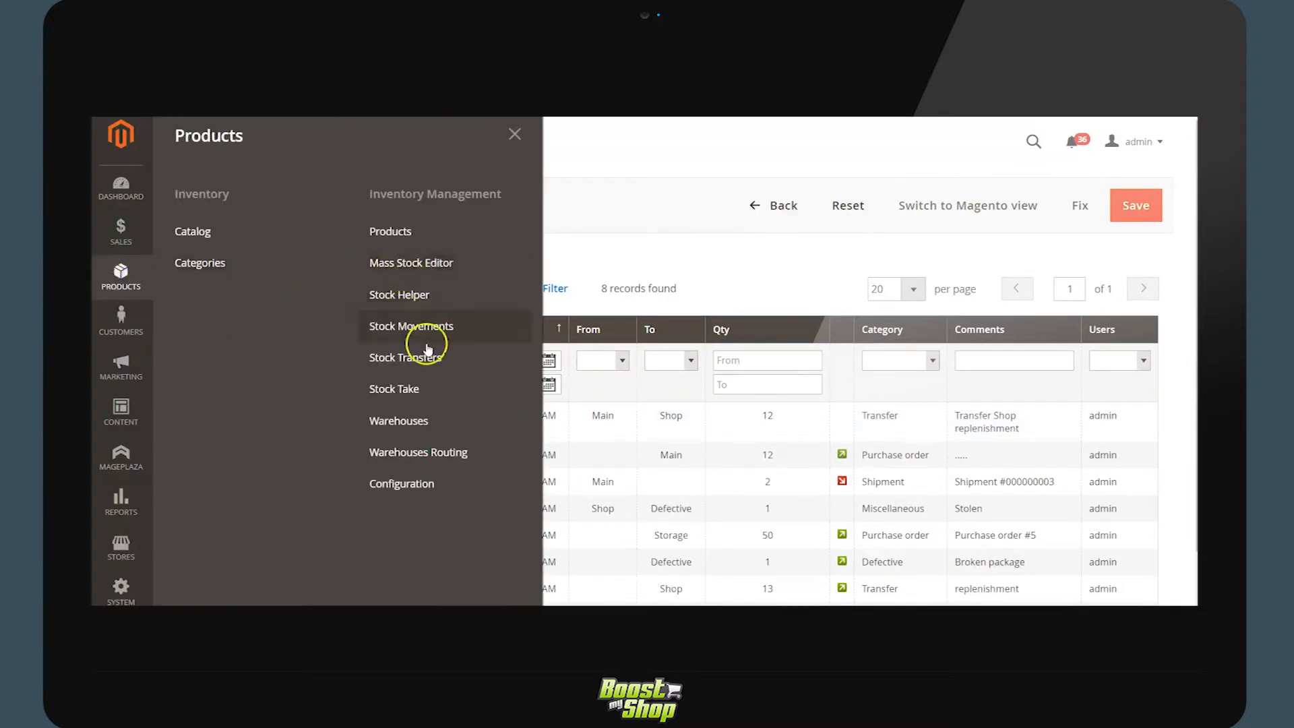
pyautogui.click(424, 394)
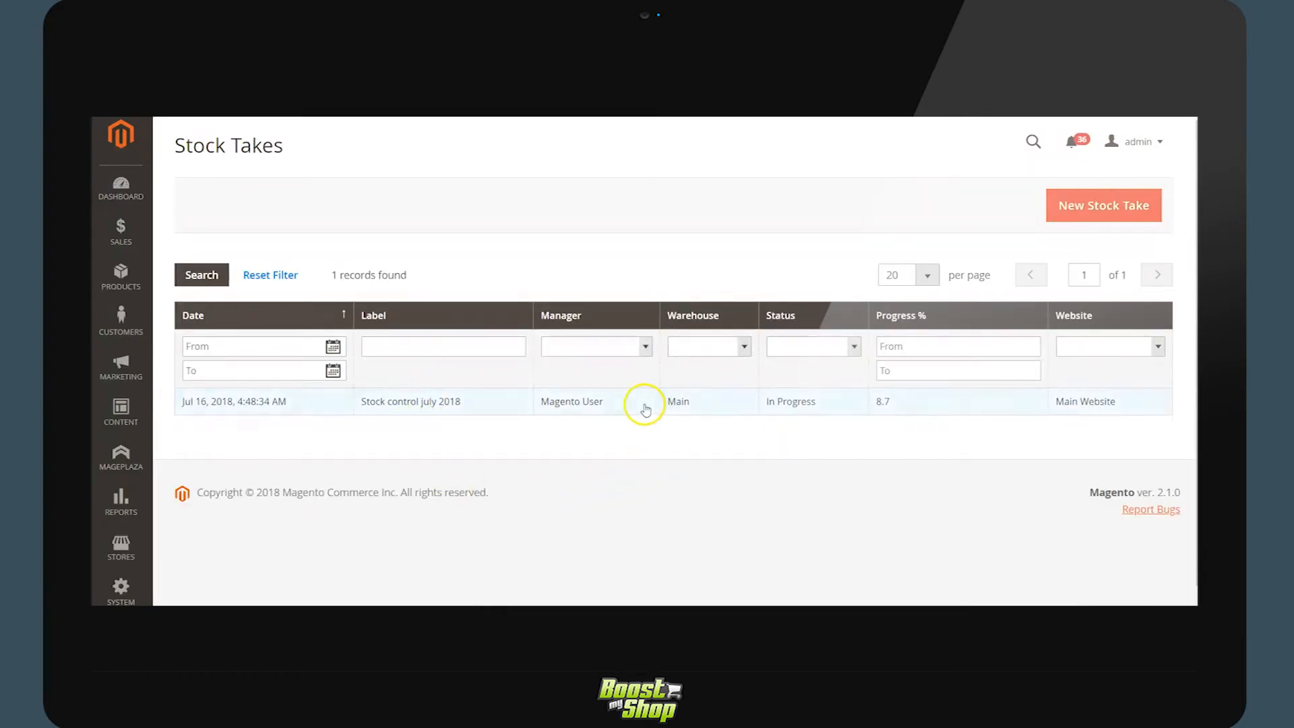
pyautogui.click(664, 404)
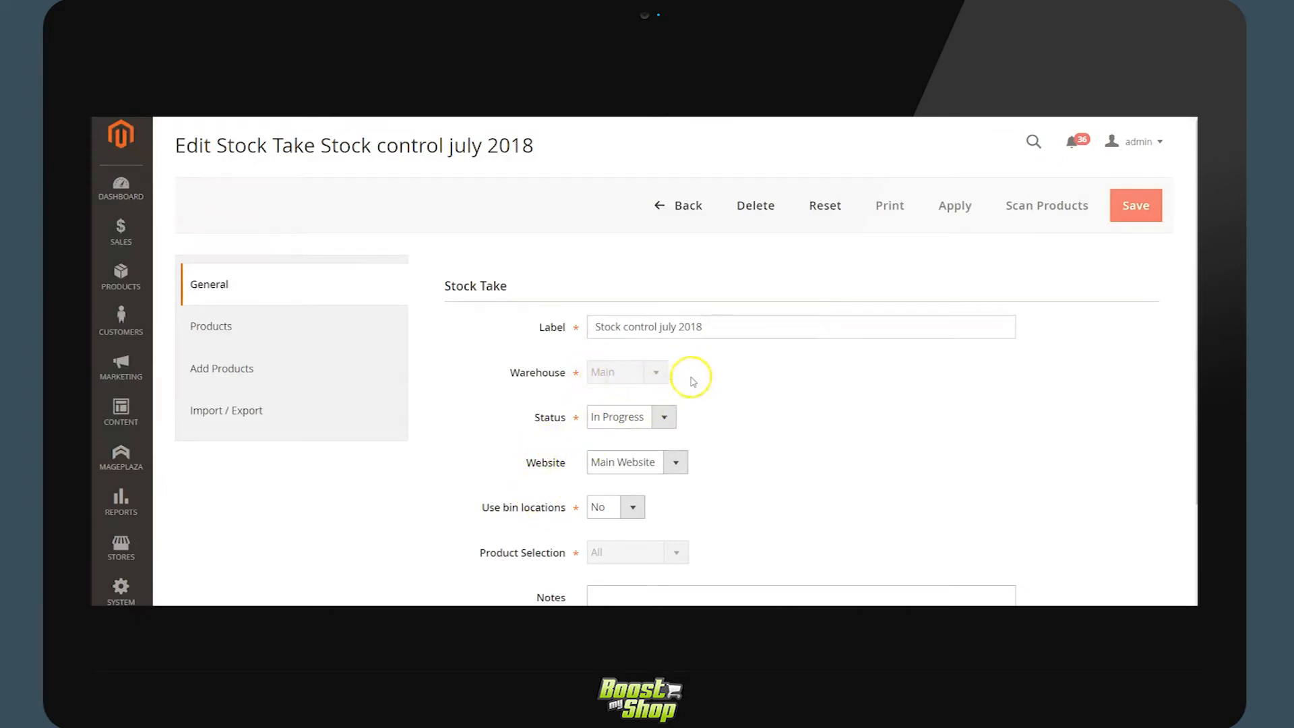
pyautogui.click(305, 332)
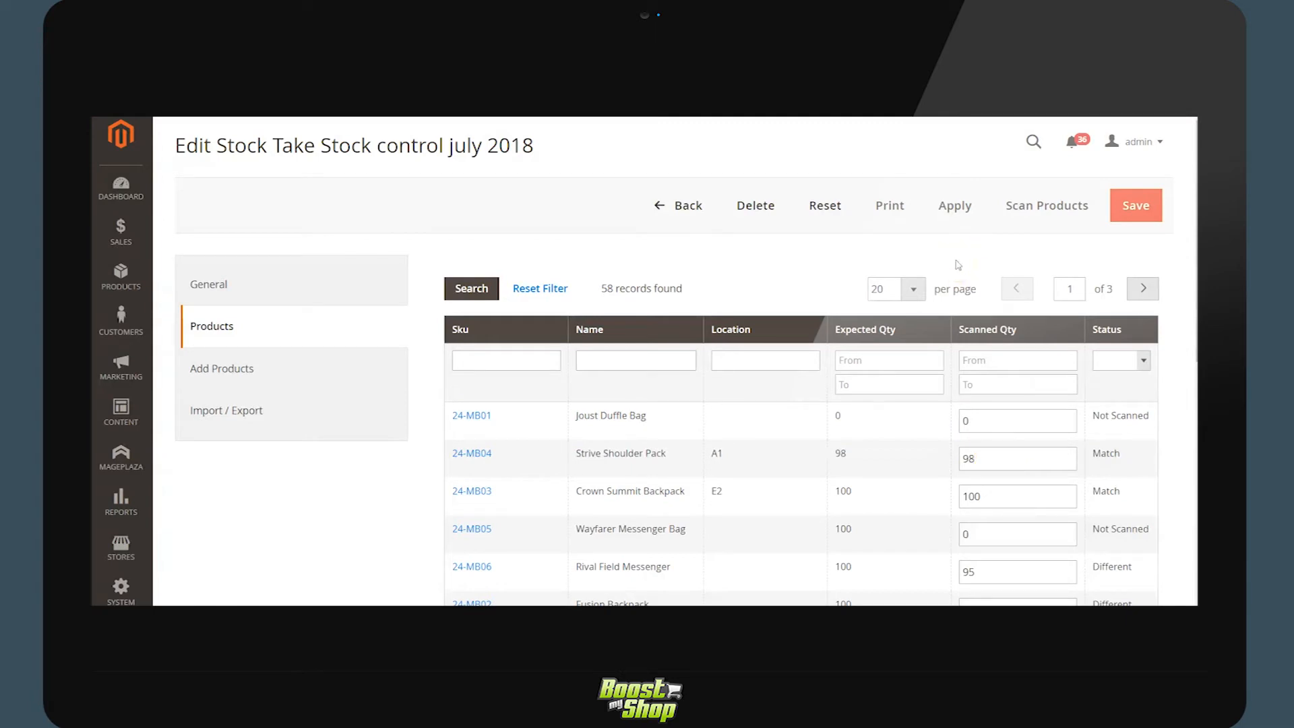
# - Start product scanning for the stock take and set the Joust Duffle Bag's quantity to 1
pyautogui.click(1043, 213)
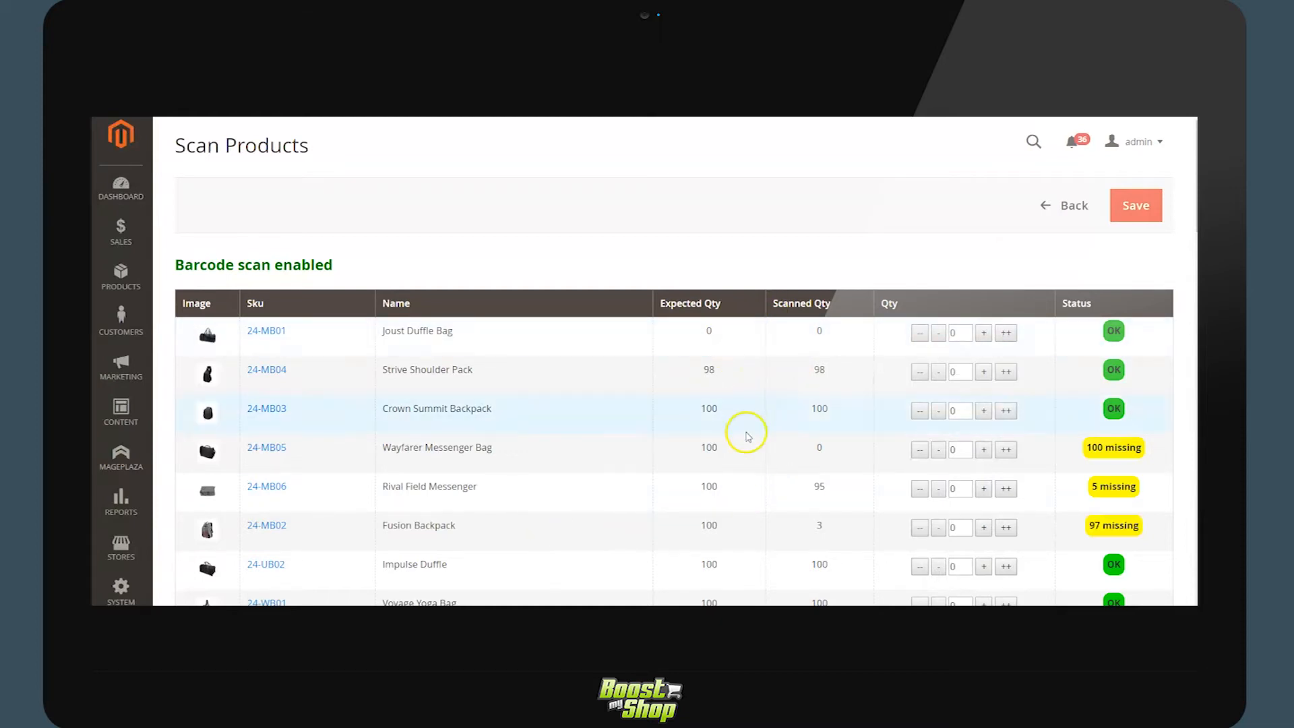
pyautogui.click(984, 333)
pyautogui.click(984, 333)
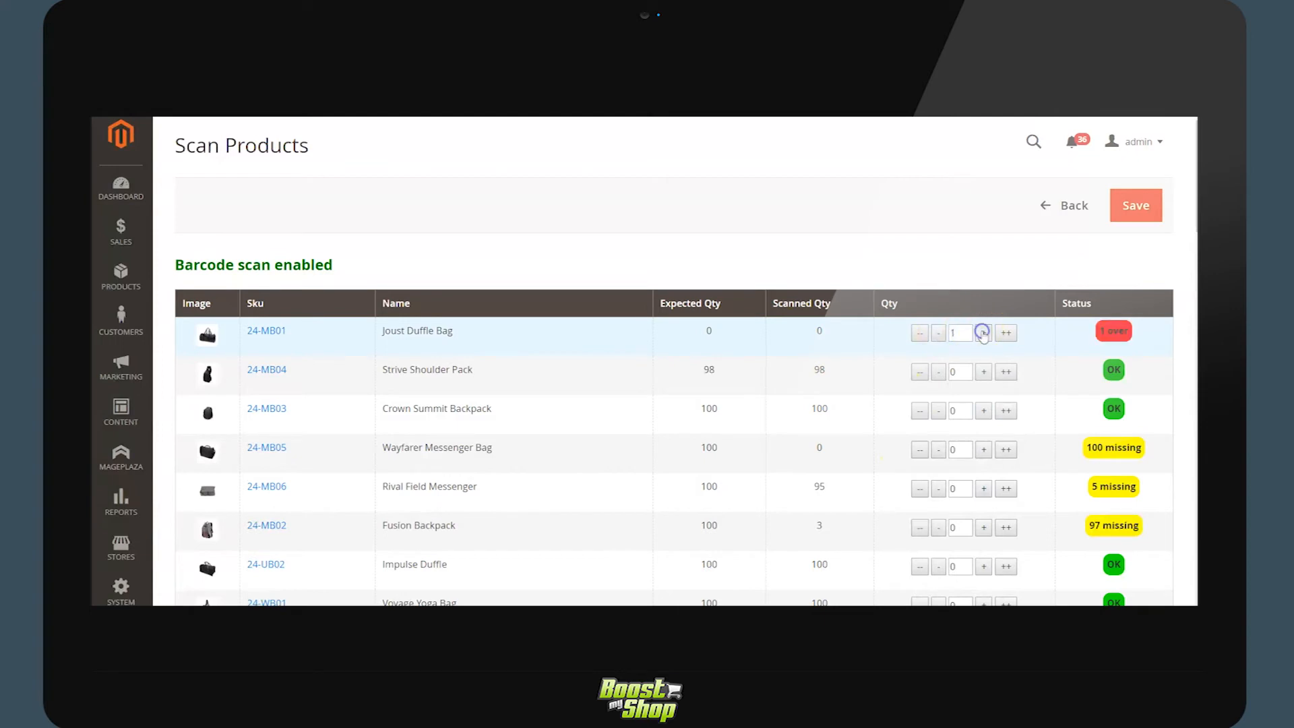
pyautogui.click(983, 333)
pyautogui.click(939, 336)
# - Scan barcode 123 four times to add 4 Strive Shoulder Packs, and save the scan
pyautogui.write('123')
pyautogui.press('Return')
pyautogui.write('123')
pyautogui.press('Return')
pyautogui.write('123')
pyautogui.press('Return')
pyautogui.write('123')
pyautogui.press('Return')
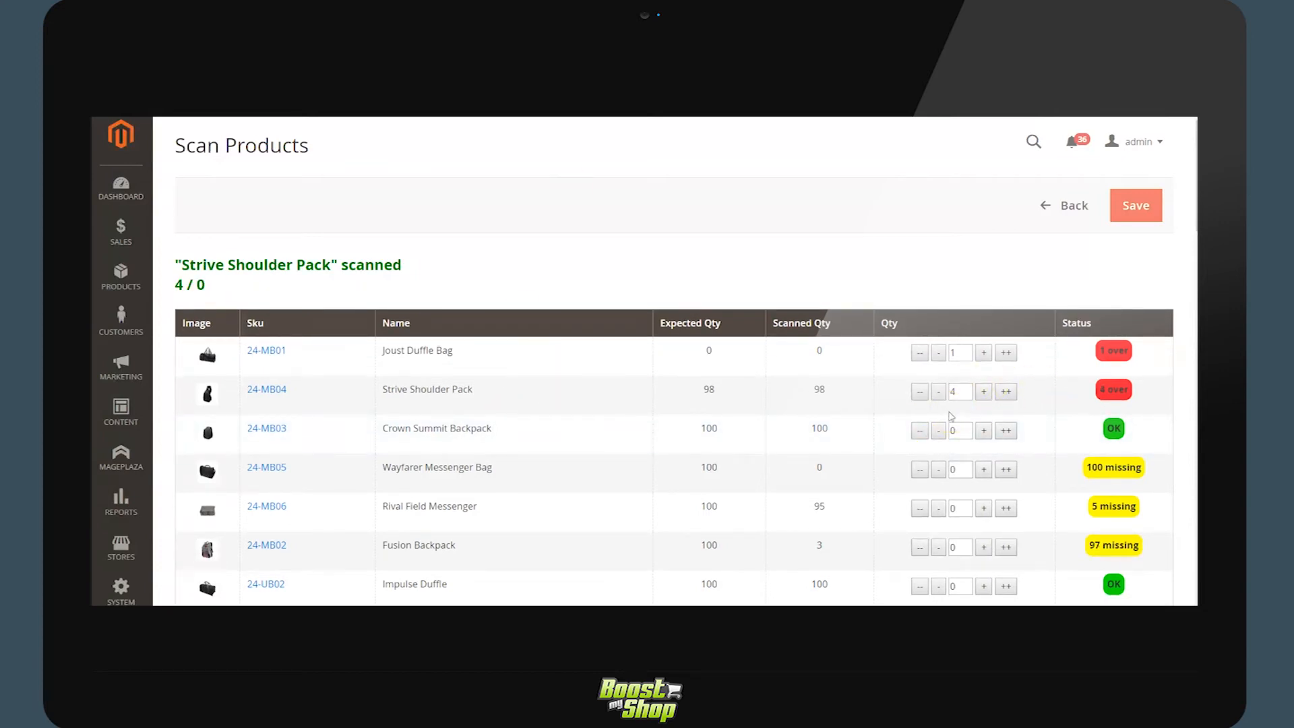
pyautogui.click(1130, 209)
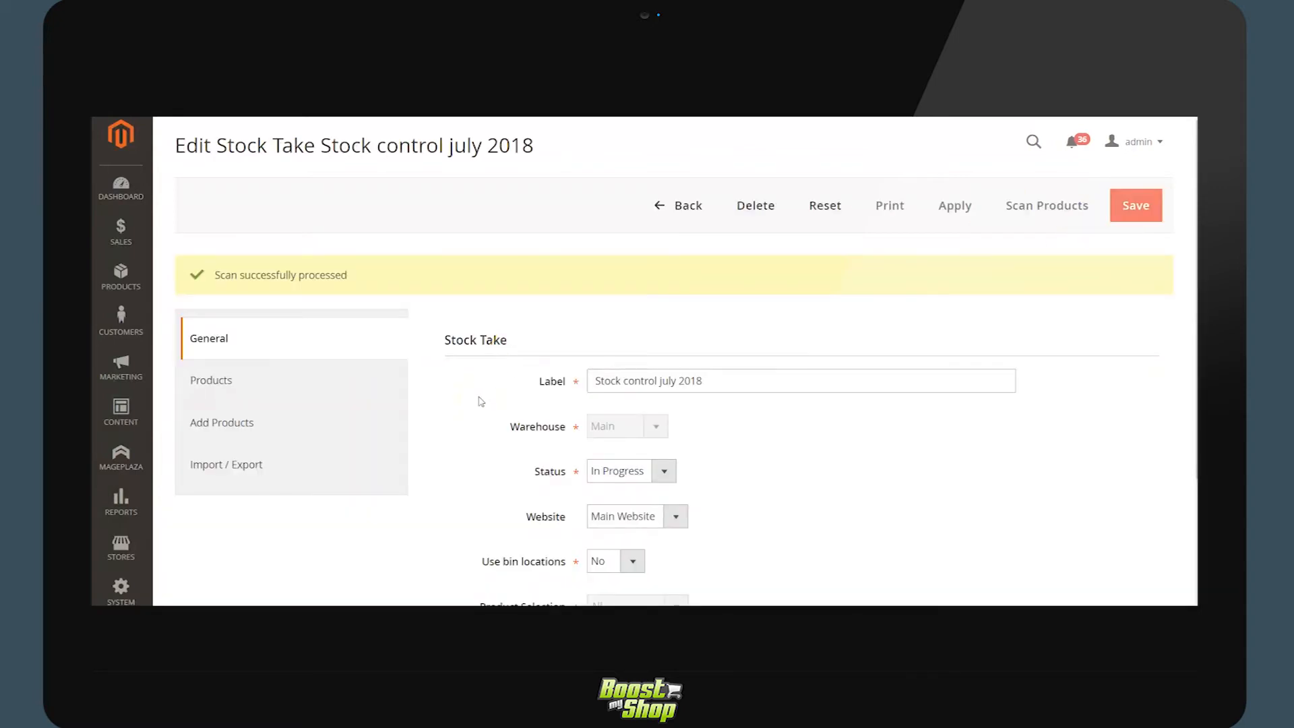
# - Review the stock take's expected and scanned quantities per product and the available status filter options
pyautogui.click(259, 394)
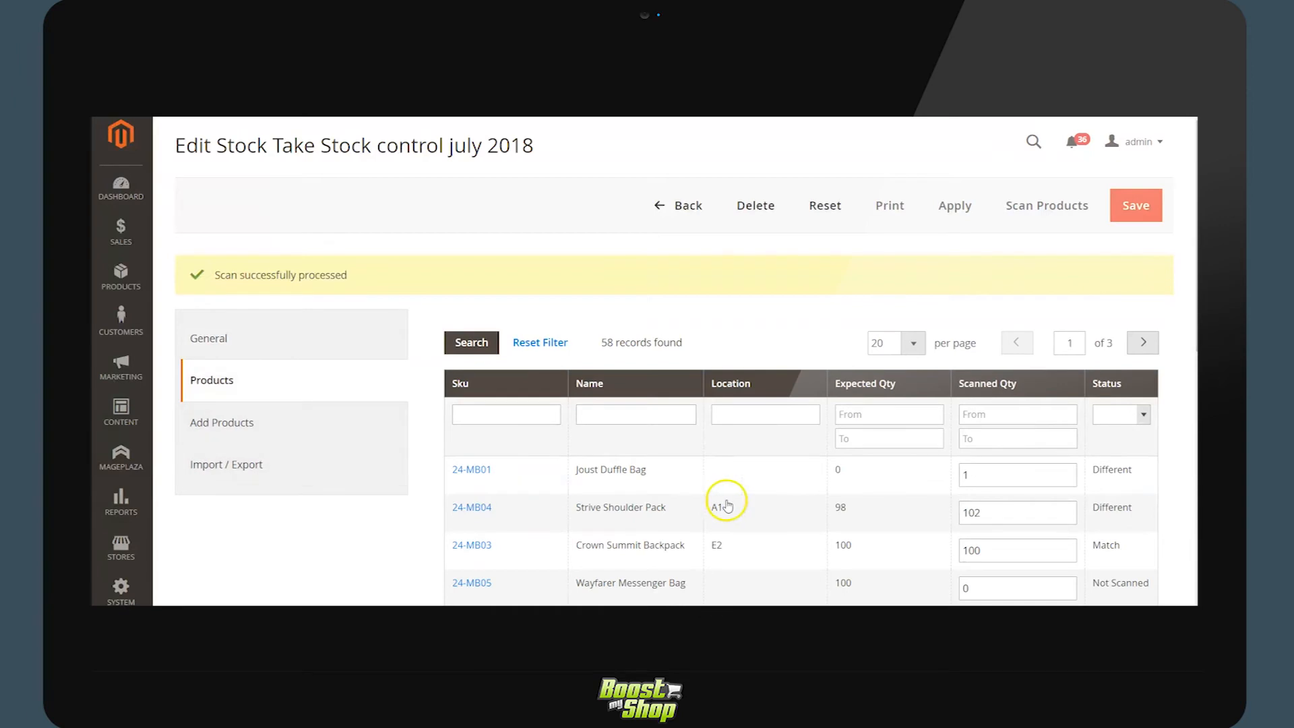
pyautogui.scroll(-1, 1153, 472)
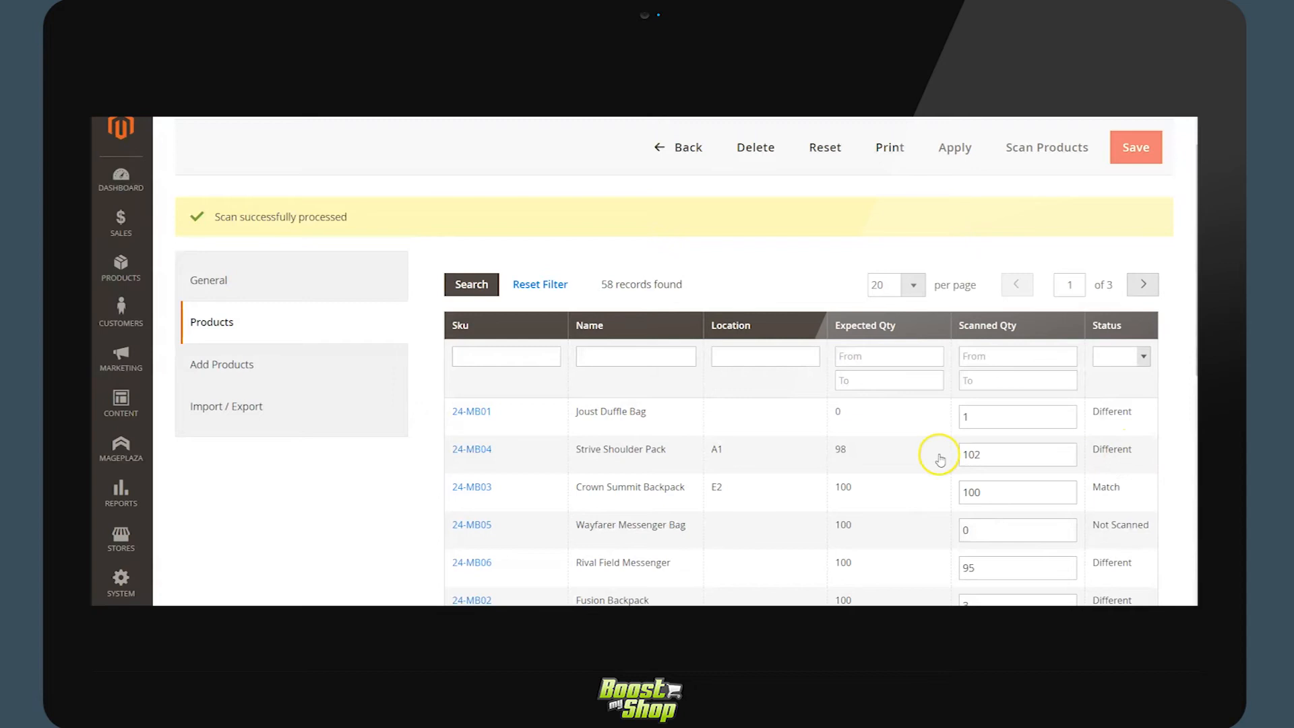
pyautogui.click(1119, 358)
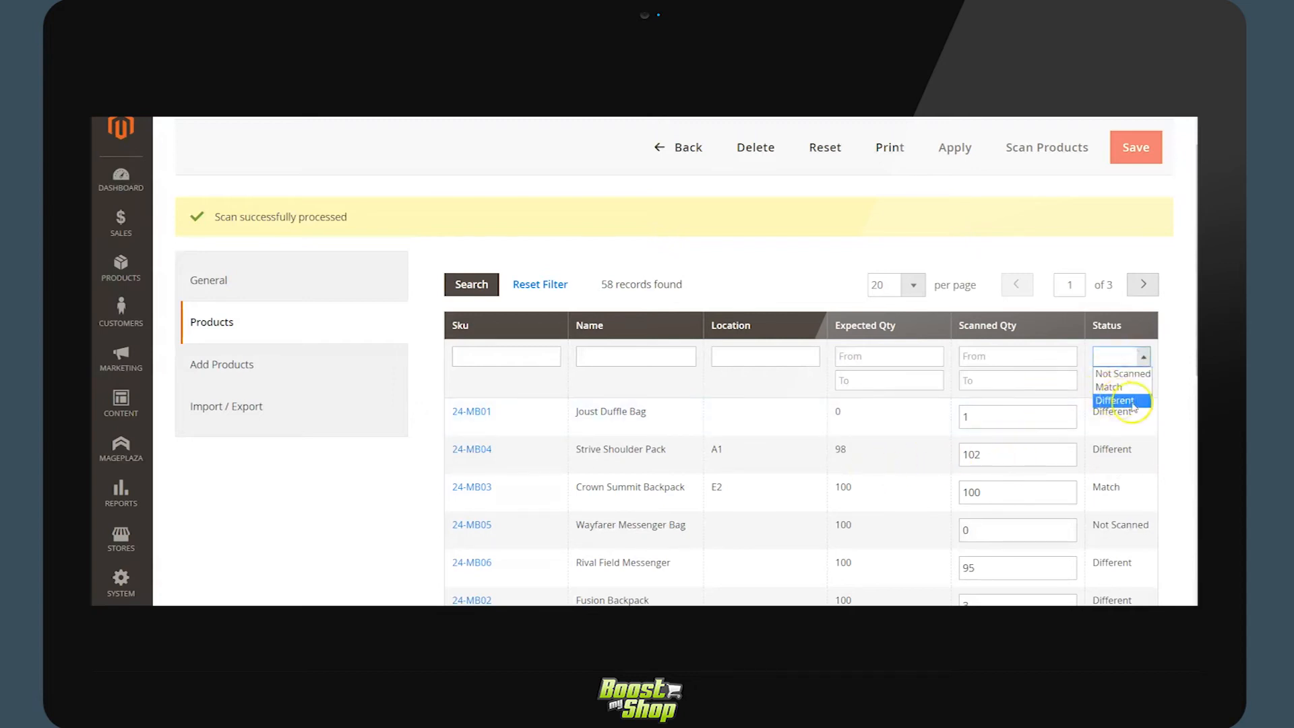
pyautogui.click(1174, 357)
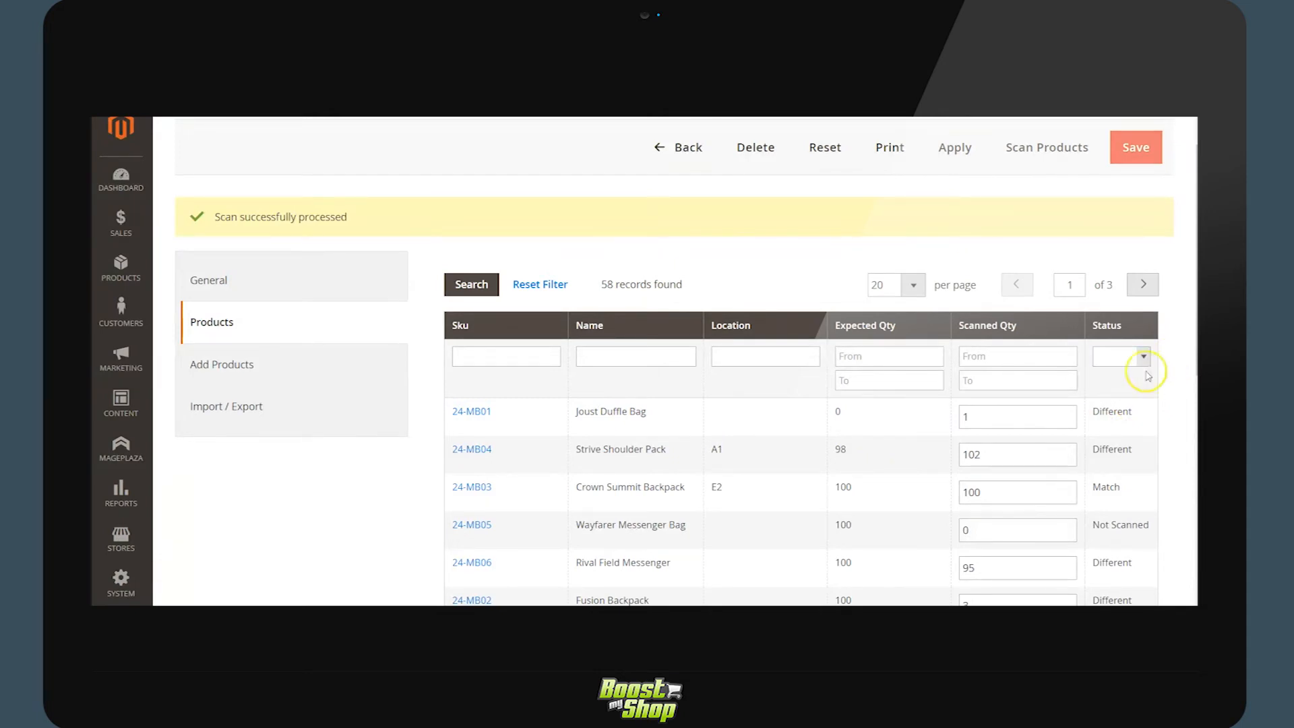
# - Apply the "Stock control july 2018" stock take by creating its adjustment stock movements
pyautogui.click(952, 153)
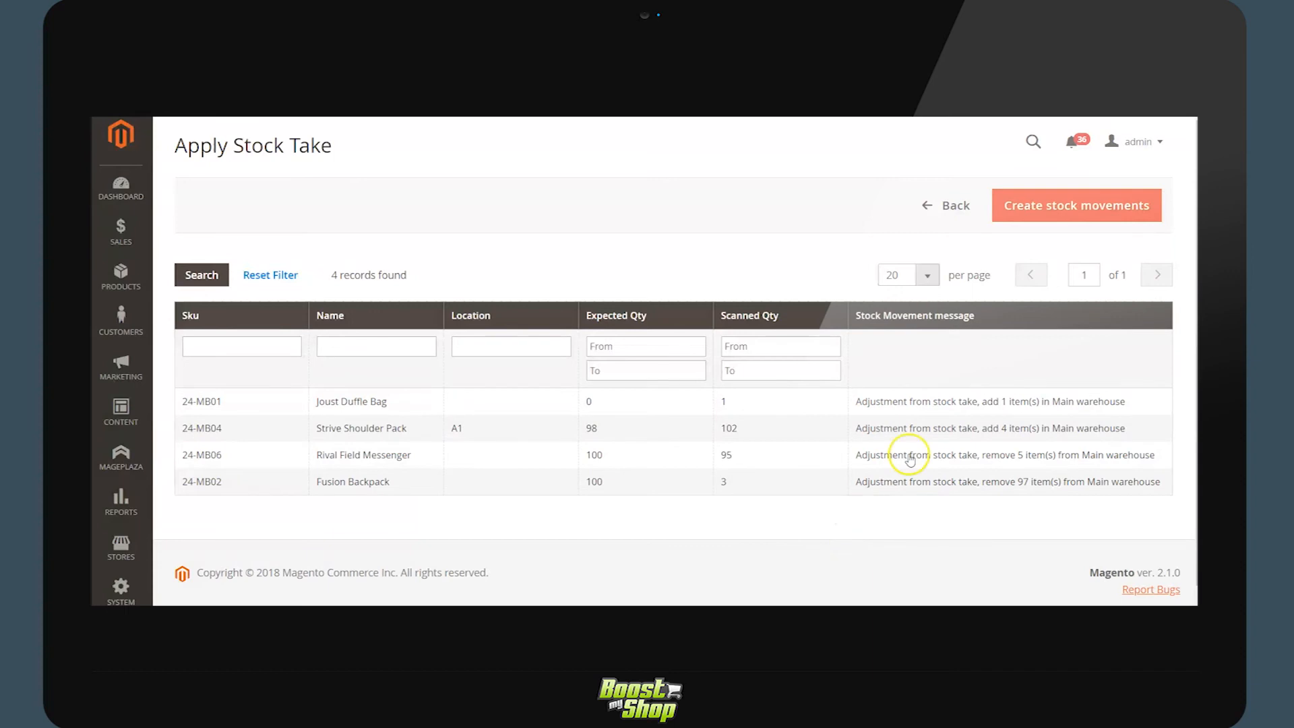
pyautogui.click(1065, 214)
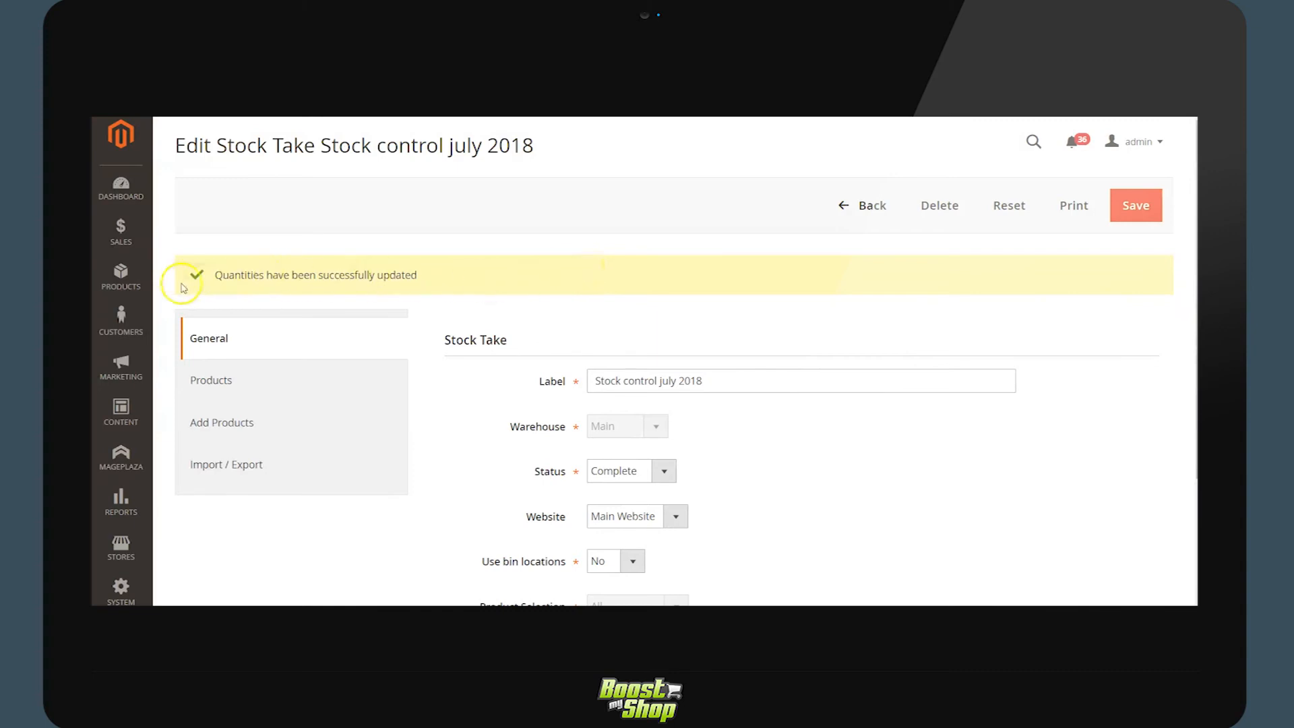
# - Open the inventory management list of stock movements
pyautogui.click(131, 284)
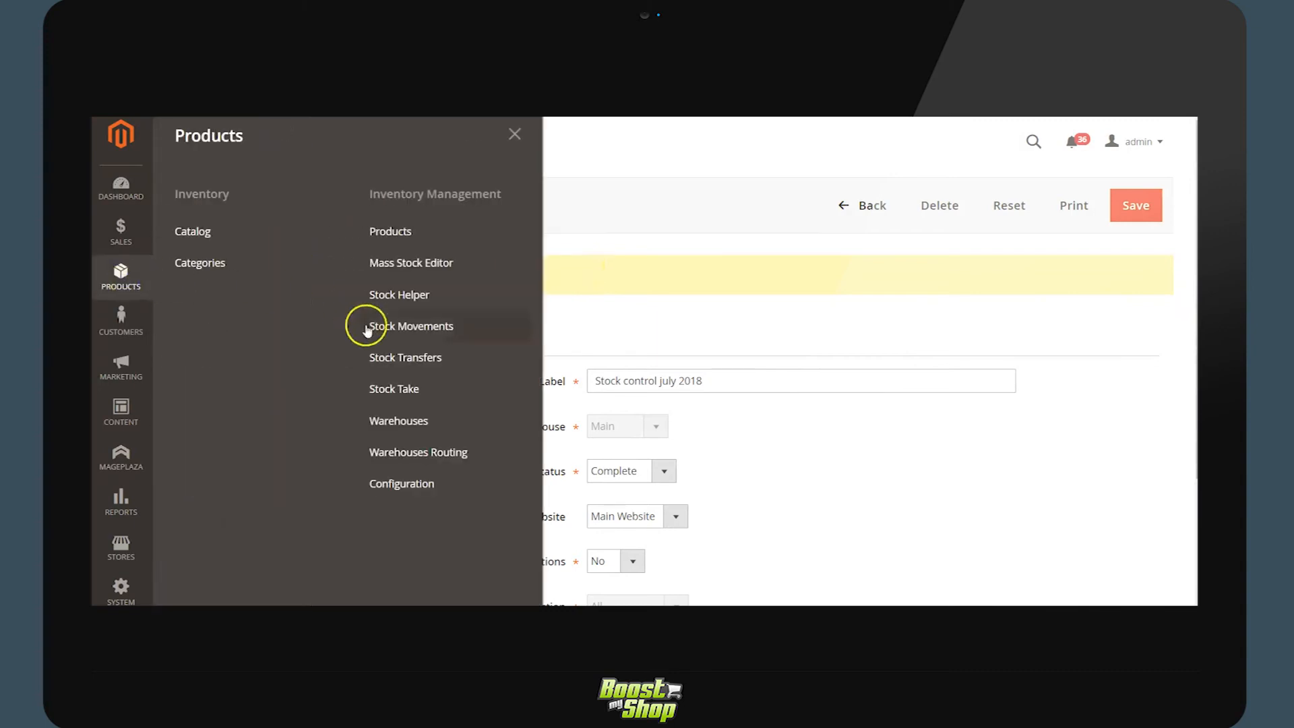
pyautogui.click(412, 326)
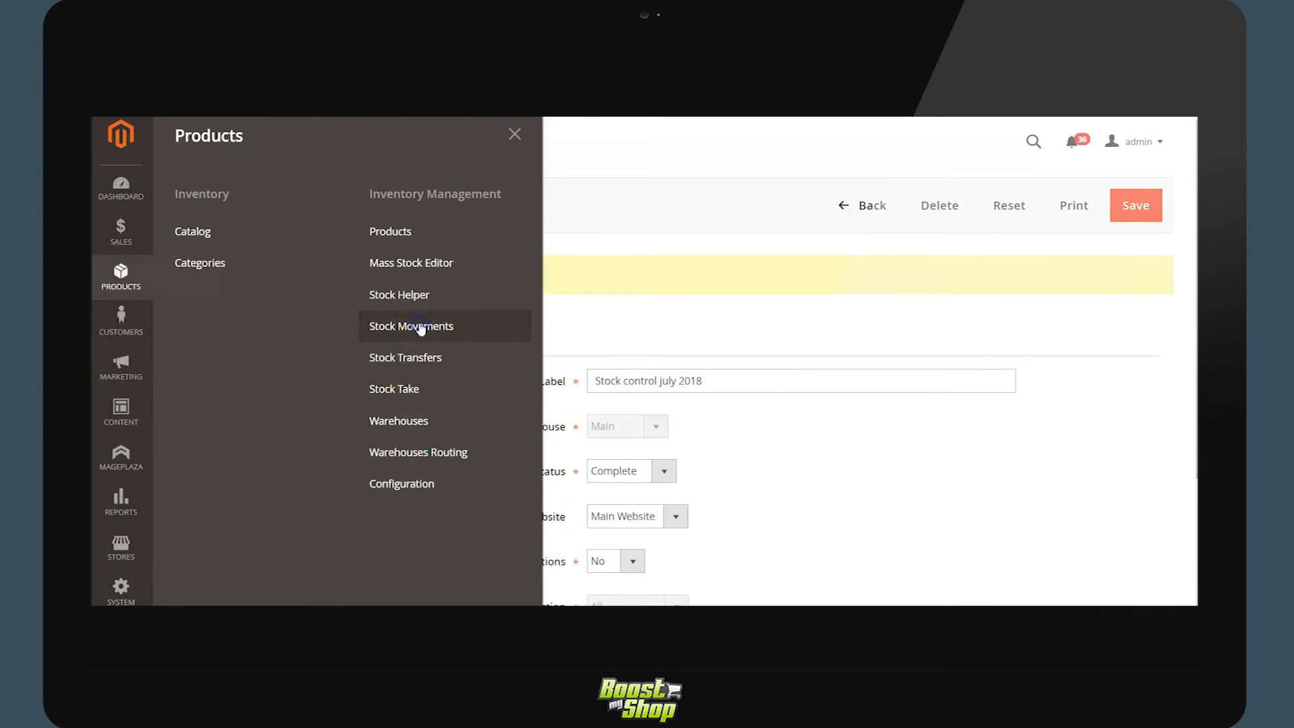